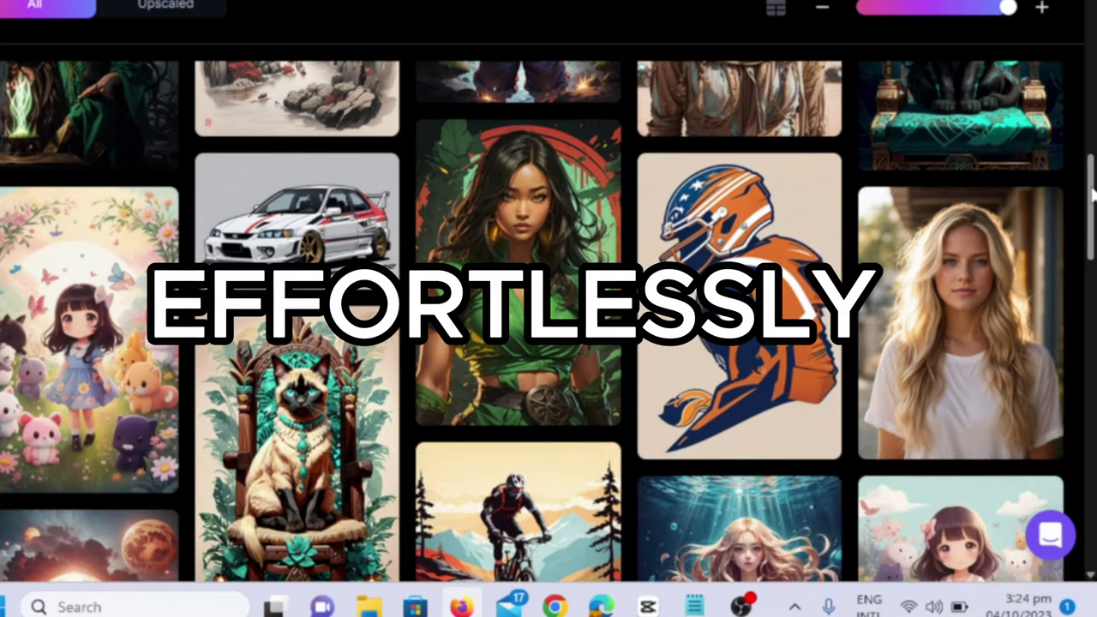
Scroll through the Leonardo.Ai trending community image gallery
{"action": "scroll", "coordinate": [1092, 196], "scroll_direction": "down", "scroll_amount": 3}
{"action": "scroll", "coordinate": [1092, 196], "scroll_direction": "down", "scroll_amount": 3}
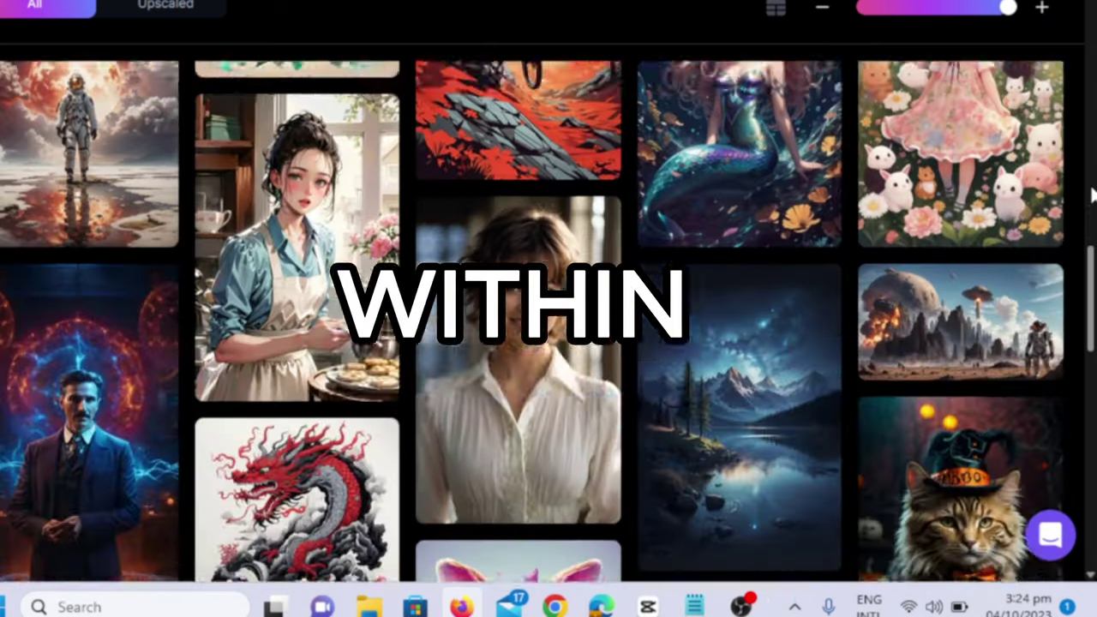
{"action": "scroll", "coordinate": [1092, 195], "scroll_direction": "down", "scroll_amount": 3}
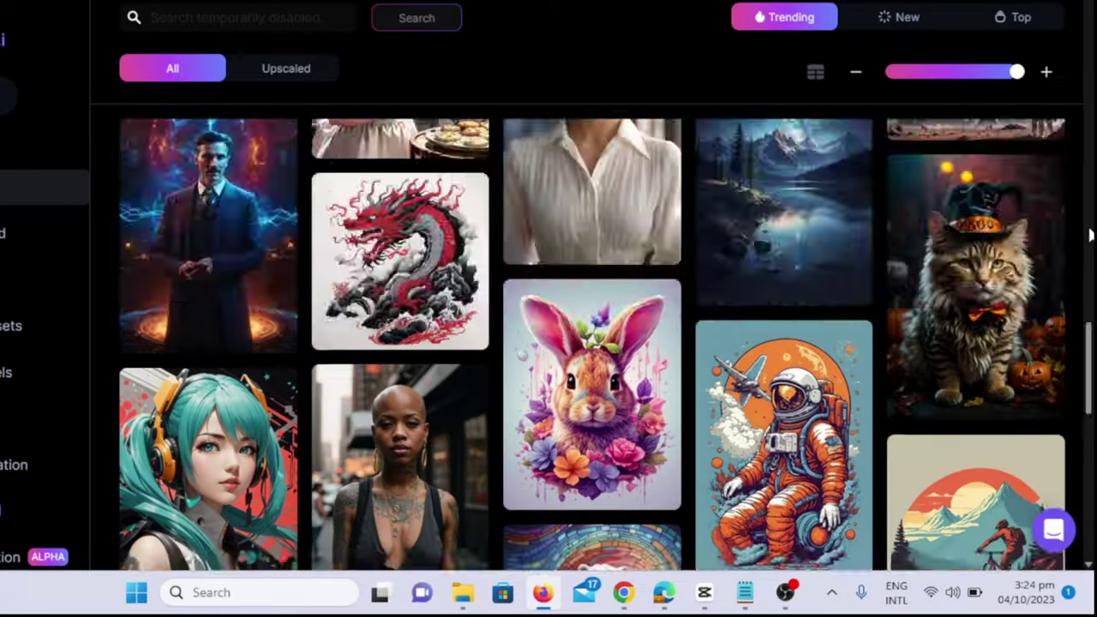
{"action": "scroll", "coordinate": [1090, 233], "scroll_direction": "down", "scroll_amount": 3}
{"action": "scroll", "coordinate": [1090, 234], "scroll_direction": "down", "scroll_amount": 3}
{"action": "scroll", "coordinate": [1089, 234], "scroll_direction": "down", "scroll_amount": 1}
{"action": "scroll", "coordinate": [1089, 234], "scroll_direction": "down", "scroll_amount": 3}
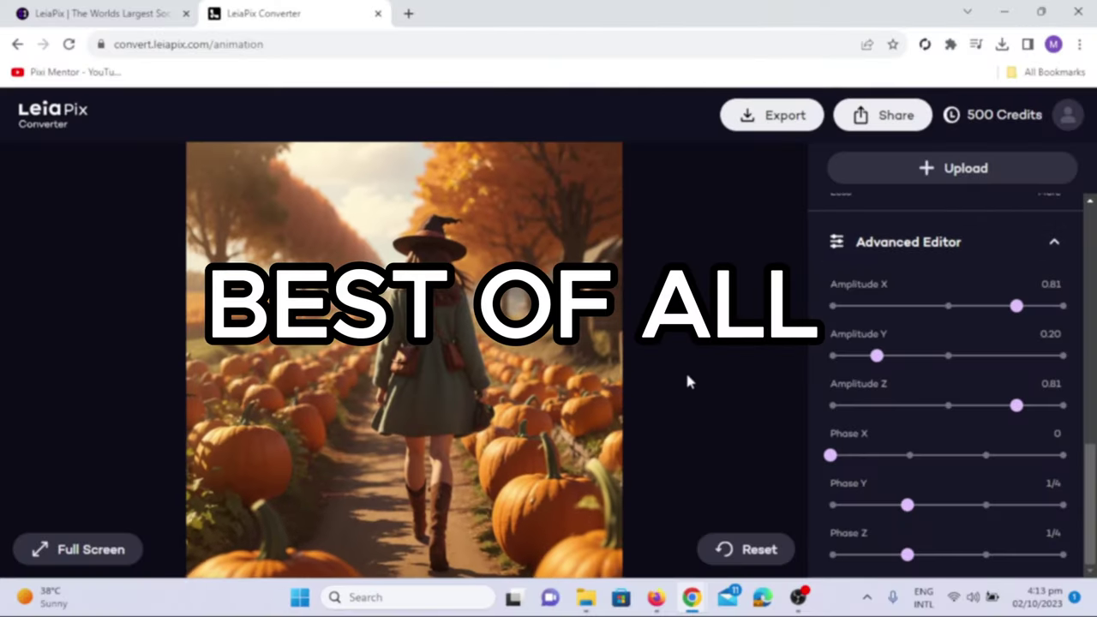
Open the export file-type options and pick an image file to upload
{"action": "left_click", "coordinate": [771, 115]}
{"action": "left_click", "coordinate": [599, 386]}
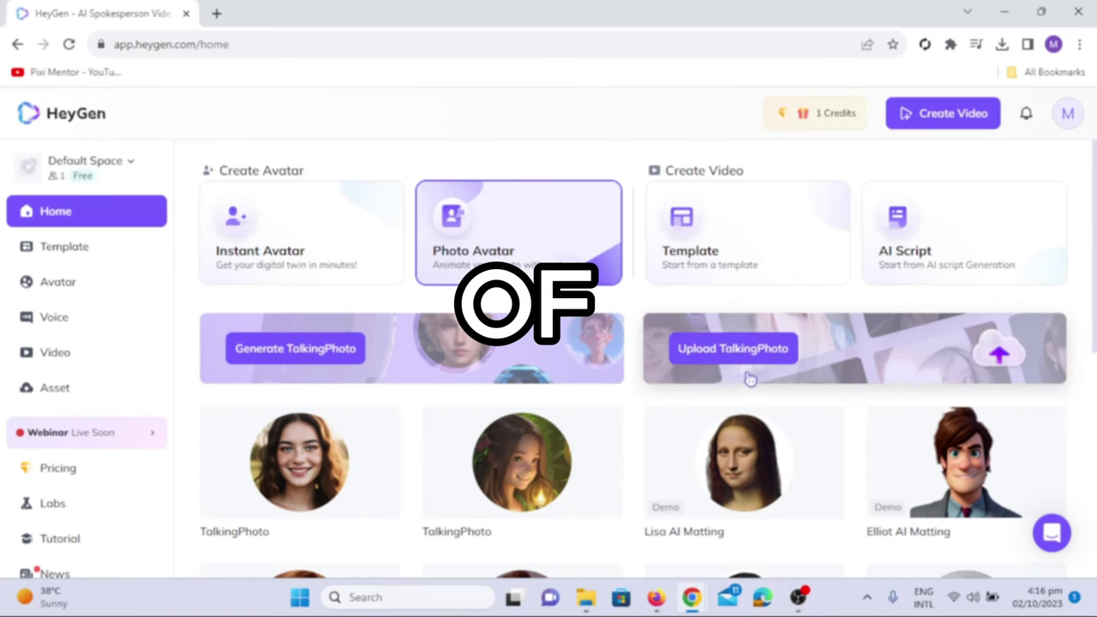
{"action": "left_click", "coordinate": [736, 351]}
{"action": "scroll", "coordinate": [334, 223], "scroll_direction": "down", "scroll_amount": 5}
{"action": "left_click", "coordinate": [287, 205]}
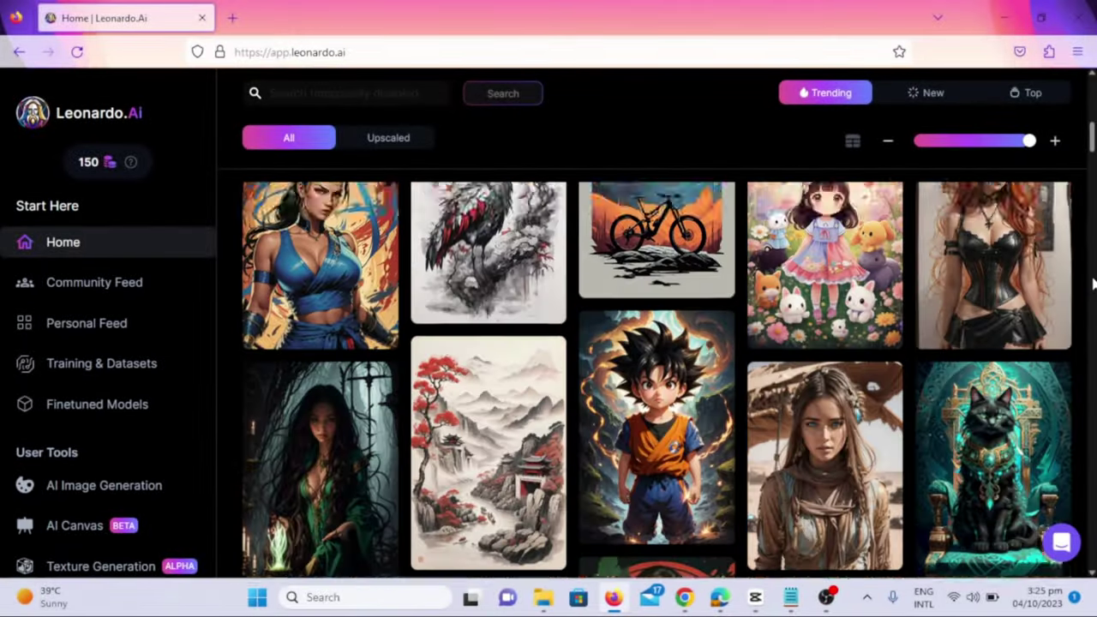
Scroll through the LeiaPix Converter home page at convert.leiapix.com
{"action": "scroll", "coordinate": [1092, 283], "scroll_direction": "down", "scroll_amount": 5}
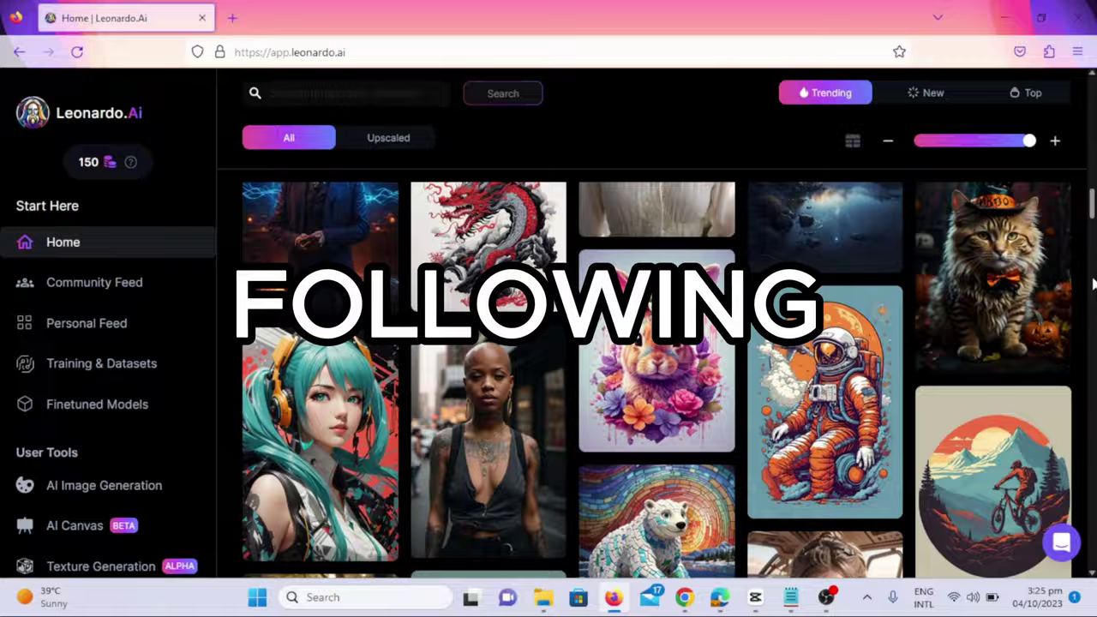
{"action": "scroll", "coordinate": [1092, 283], "scroll_direction": "down", "scroll_amount": 5}
{"action": "scroll", "coordinate": [1092, 283], "scroll_direction": "down", "scroll_amount": 5}
{"action": "scroll", "coordinate": [1092, 283], "scroll_direction": "down", "scroll_amount": 3}
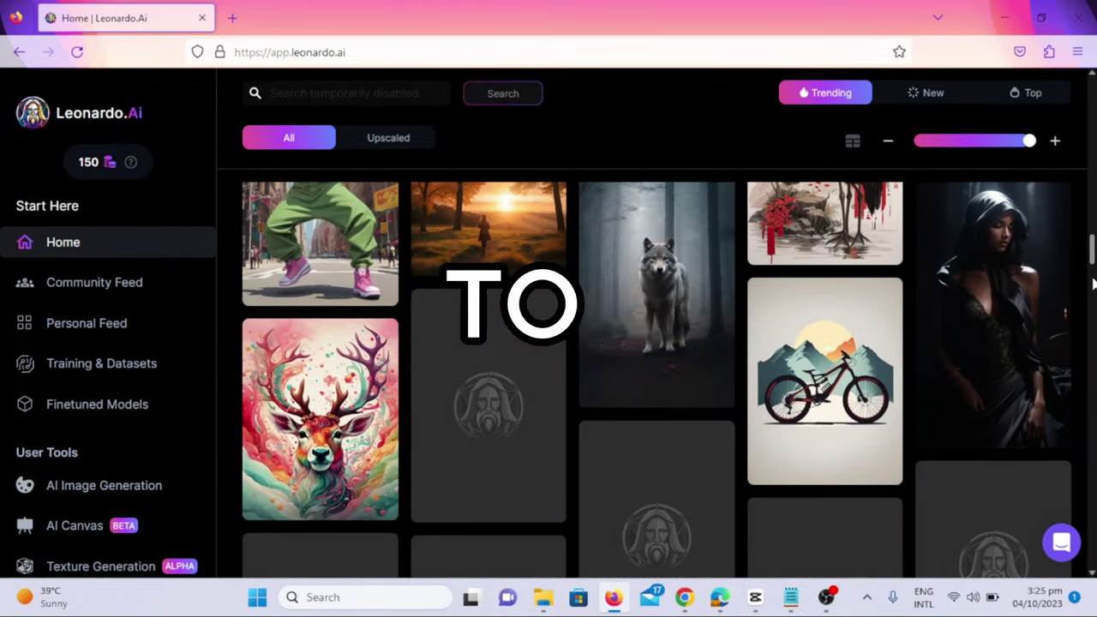
{"action": "scroll", "coordinate": [1092, 283], "scroll_direction": "down", "scroll_amount": 2}
{"action": "scroll", "coordinate": [1092, 282], "scroll_direction": "up", "scroll_amount": 3}
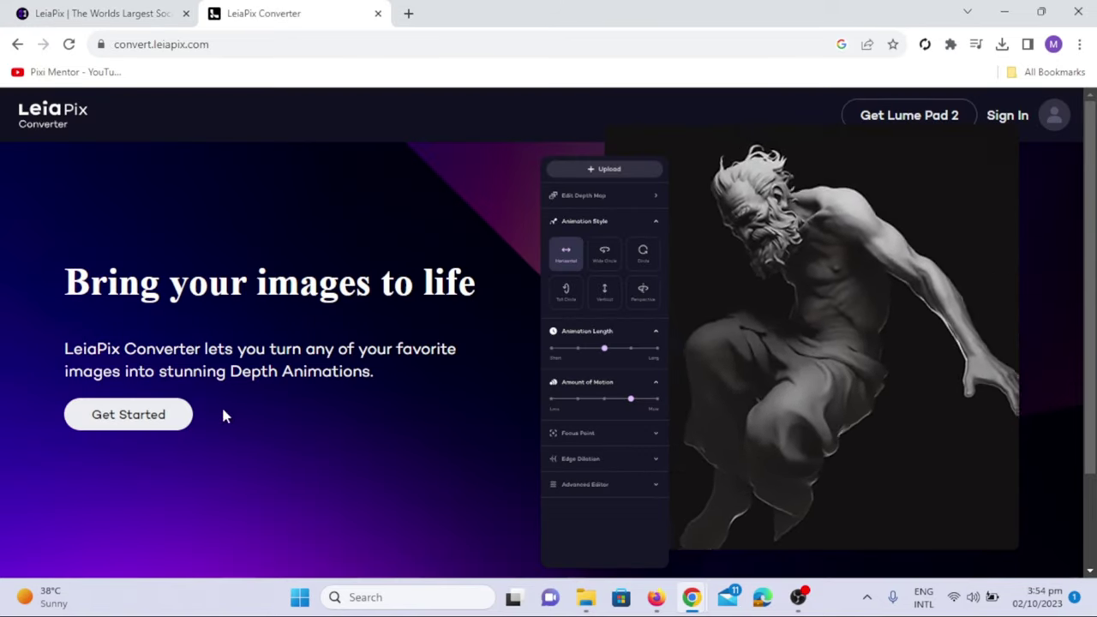
Upload the DreamShaper pumpkin-patch witch JPG from Downloads as a LeiaPix depth animation
{"action": "left_click", "coordinate": [151, 413]}
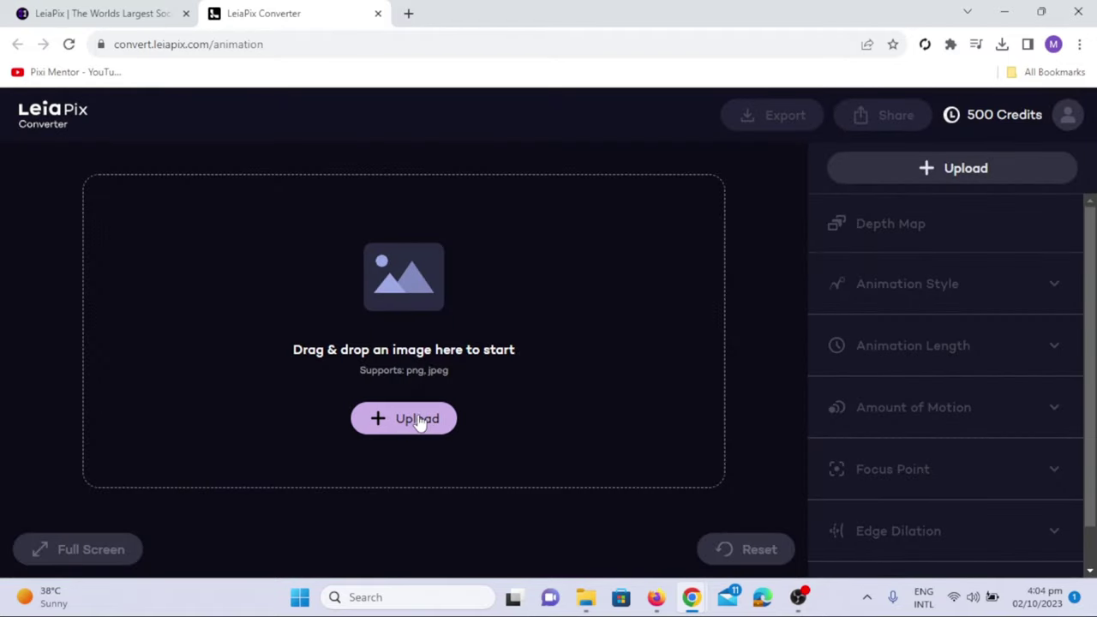
{"action": "left_click", "coordinate": [419, 423]}
{"action": "scroll", "coordinate": [354, 196], "scroll_direction": "up", "scroll_amount": 2}
{"action": "left_click", "coordinate": [257, 178]}
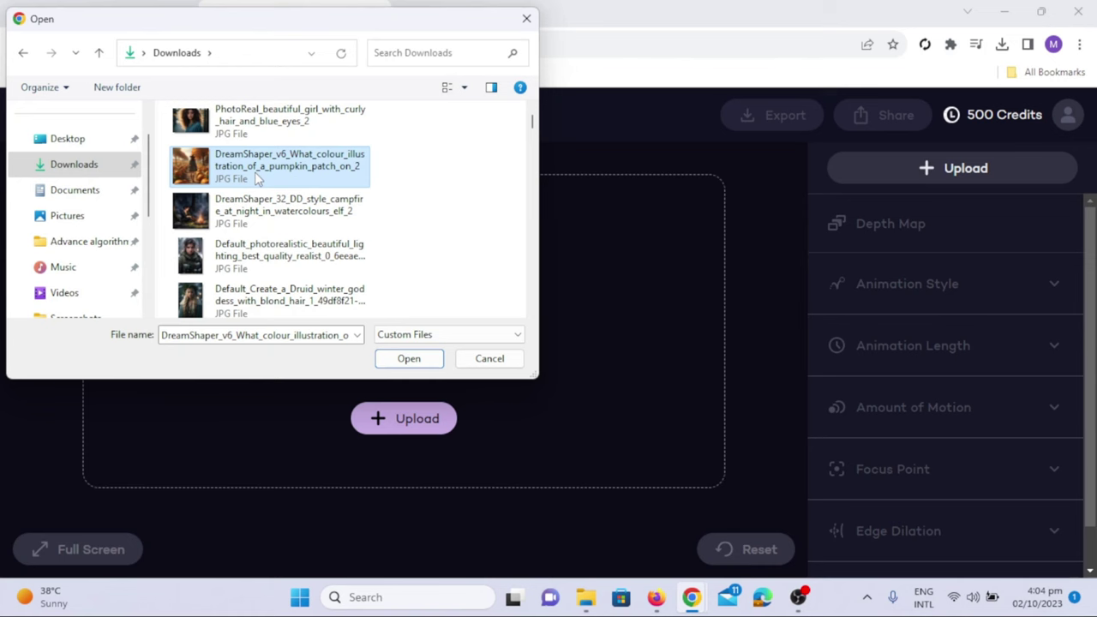
{"action": "left_click", "coordinate": [426, 363]}
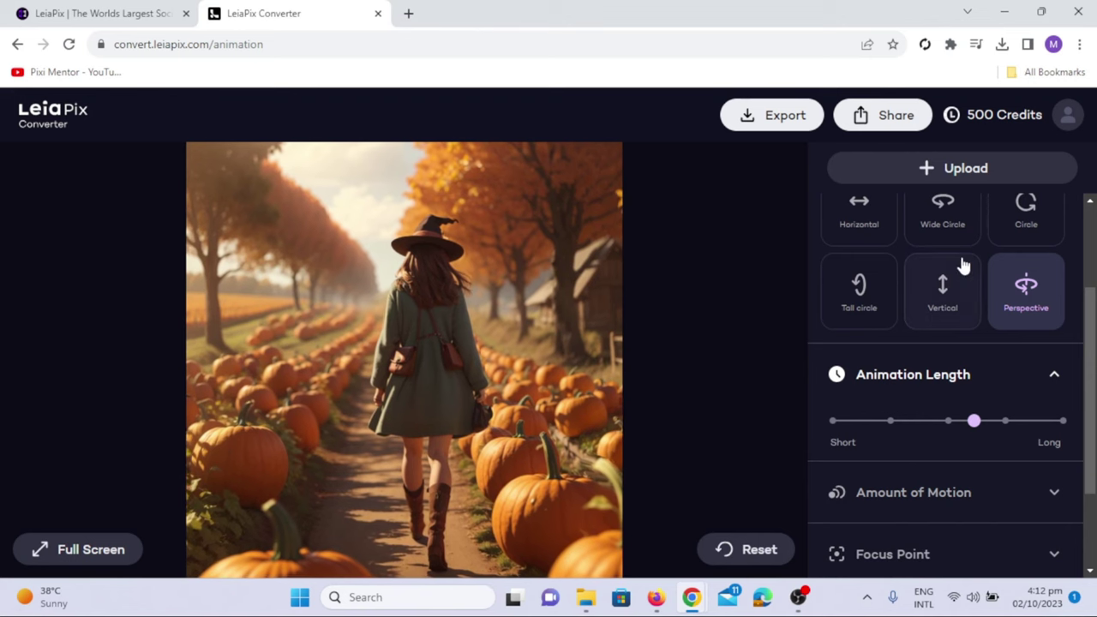
{"action": "scroll", "coordinate": [959, 265], "scroll_direction": "up", "scroll_amount": 2}
{"action": "scroll", "coordinate": [961, 265], "scroll_direction": "up", "scroll_amount": 1}
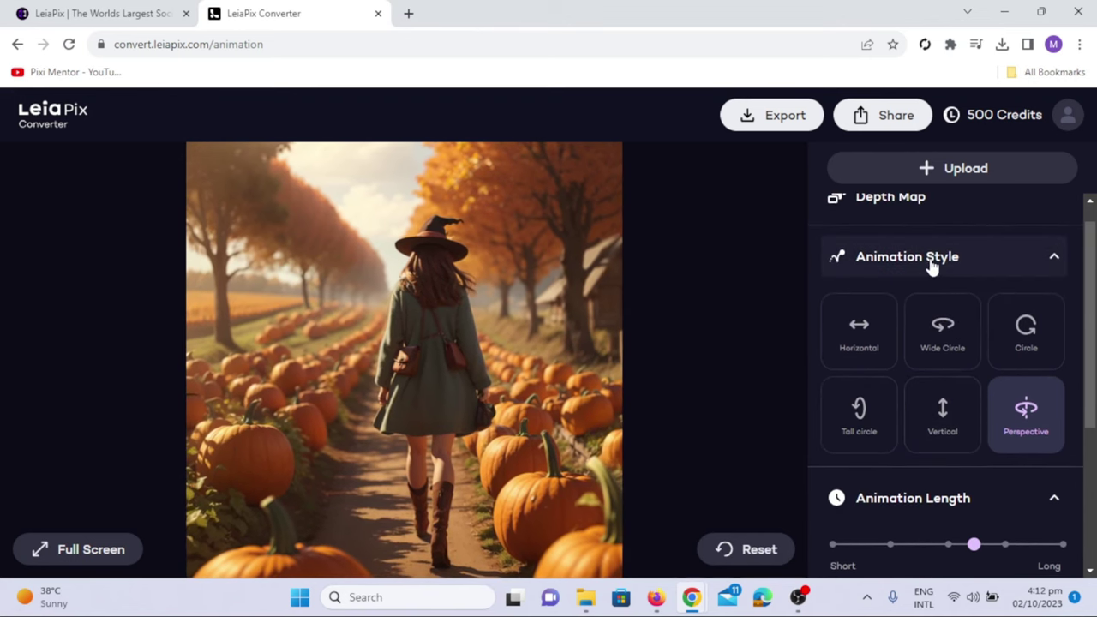
{"action": "scroll", "coordinate": [959, 257], "scroll_direction": "down", "scroll_amount": 1}
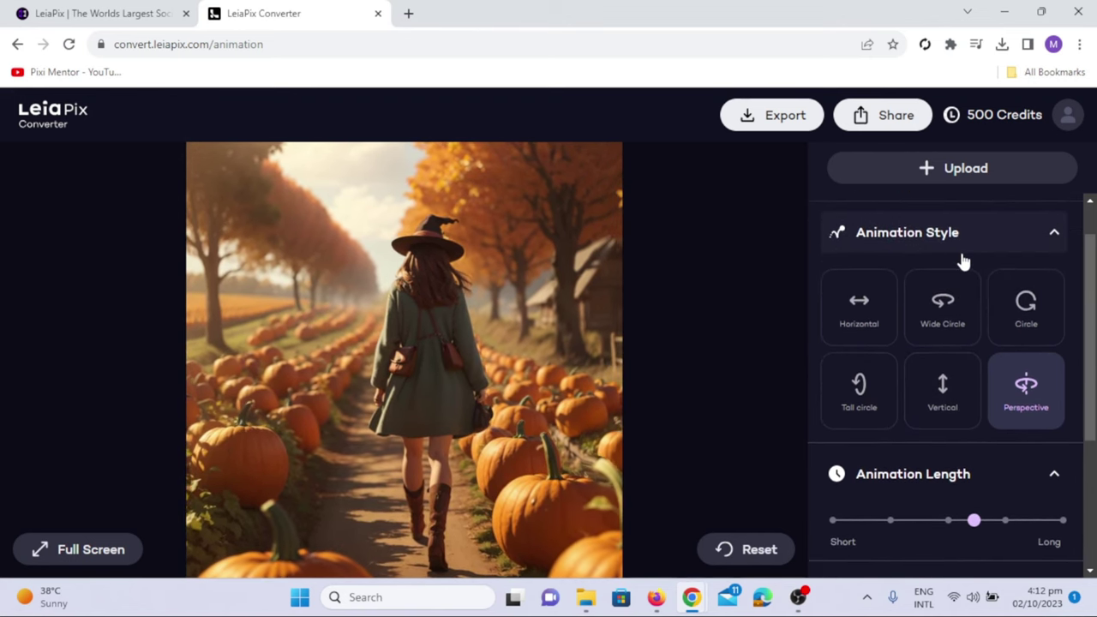
Try Vertical, Wide Circle, Circle and Horizontal, then settle on Perspective with Long length
{"action": "left_click", "coordinate": [945, 394]}
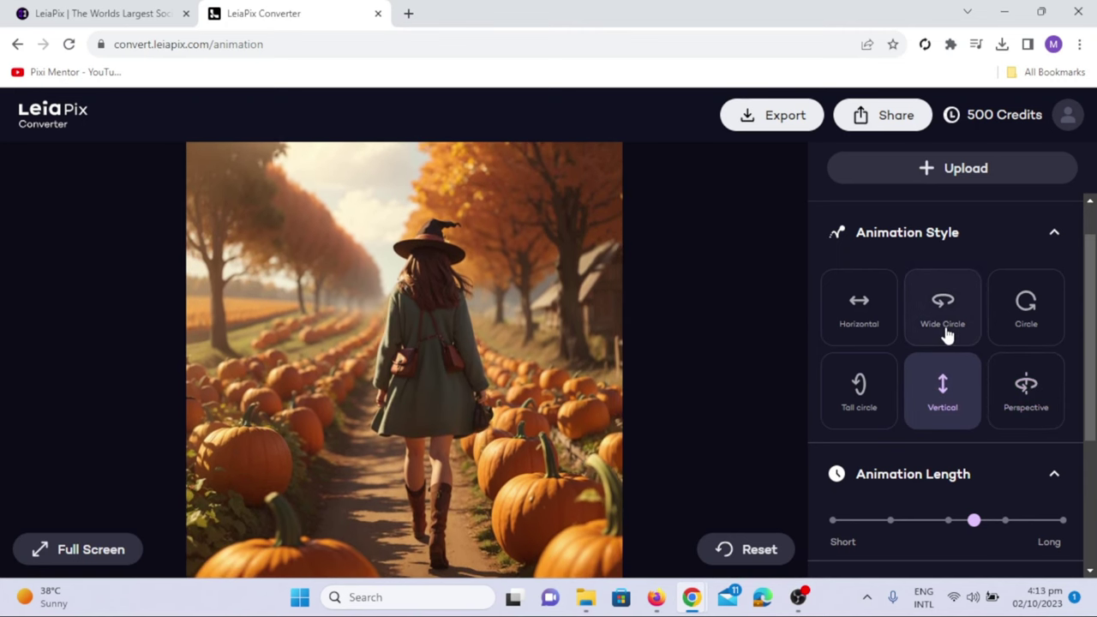
{"action": "left_click", "coordinate": [947, 333]}
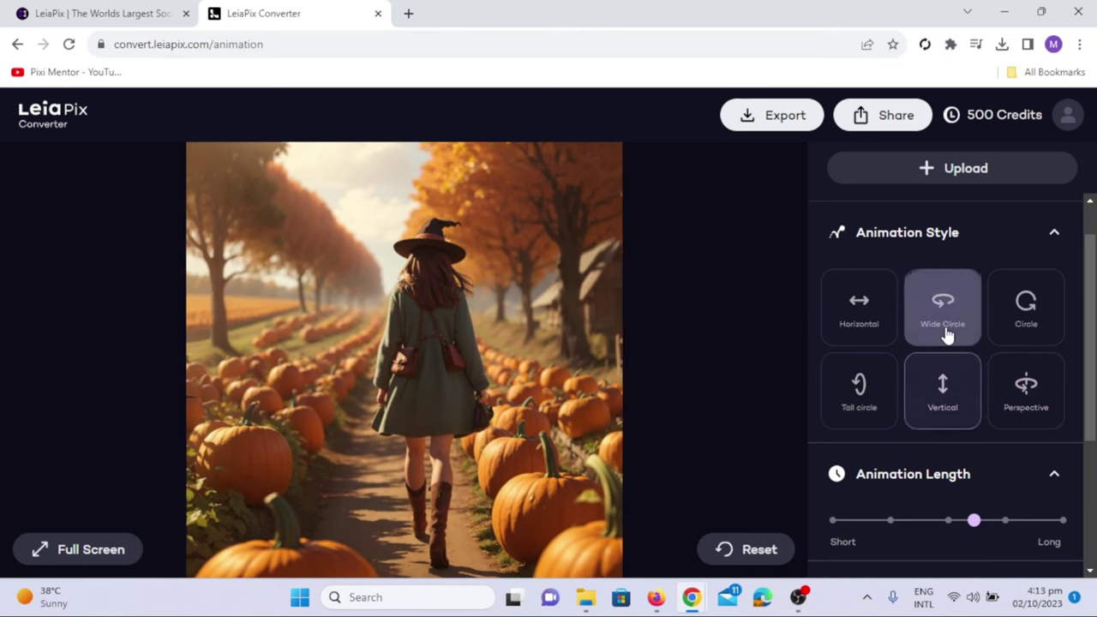
{"action": "left_click", "coordinate": [1021, 319]}
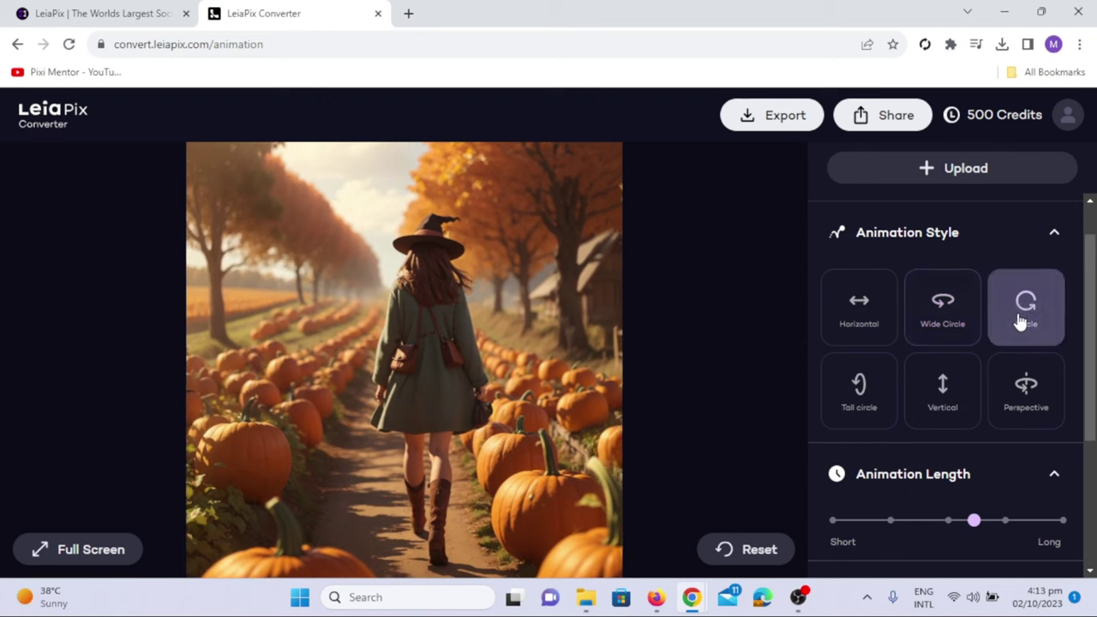
{"action": "left_click", "coordinate": [883, 334]}
{"action": "left_click", "coordinate": [1004, 391]}
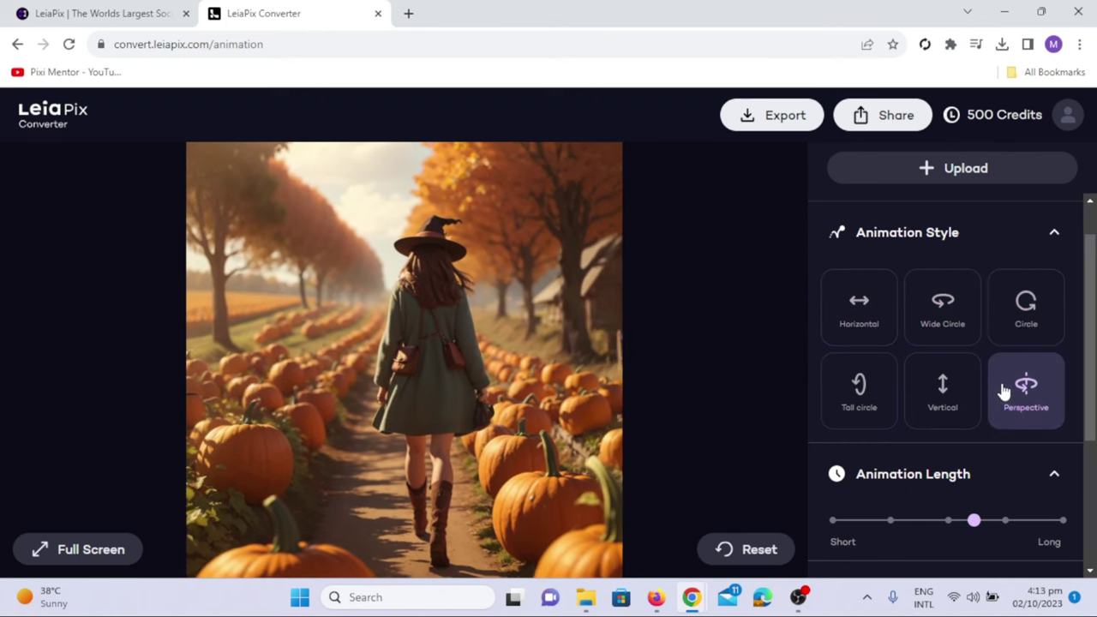
{"action": "scroll", "coordinate": [997, 396], "scroll_direction": "down", "scroll_amount": 1}
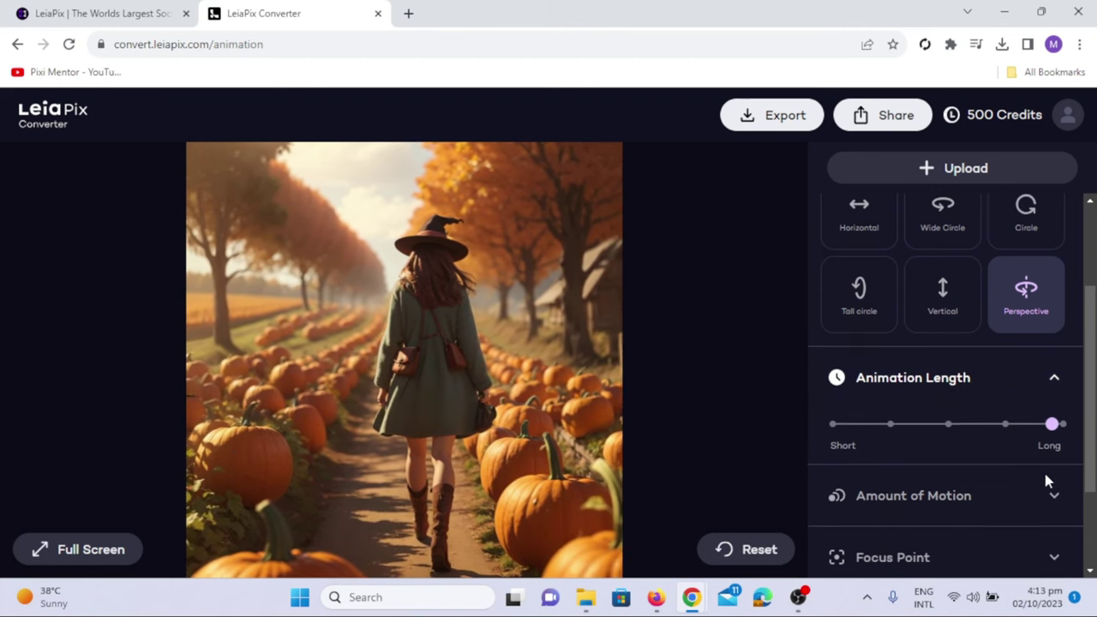
{"action": "scroll", "coordinate": [1047, 478], "scroll_direction": "down", "scroll_amount": 2}
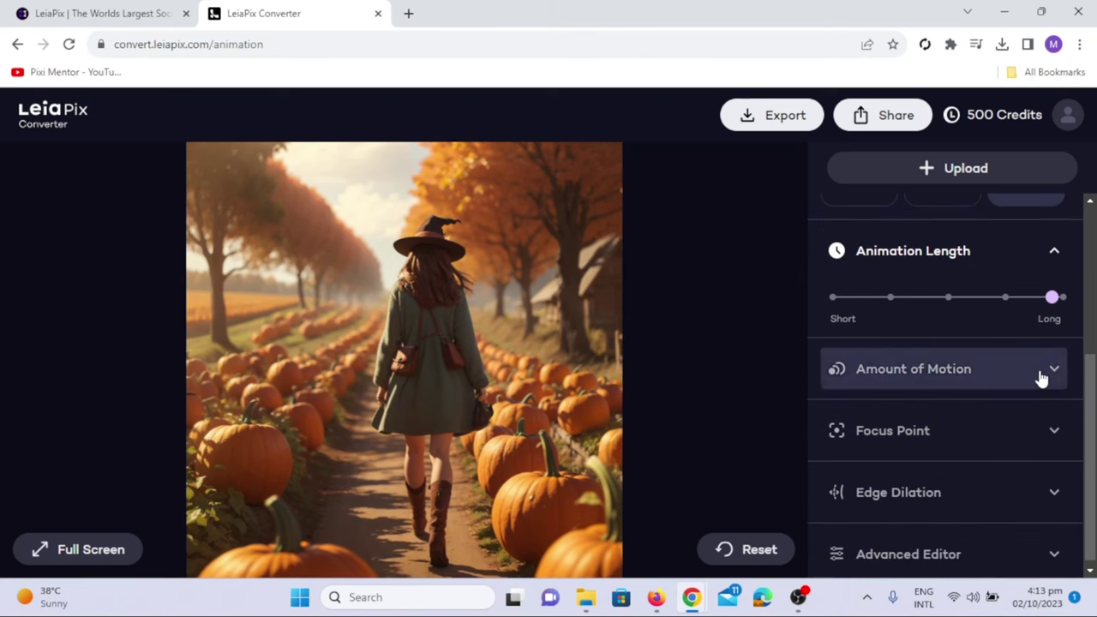
Increase motion, move focus toward Far, raise edge dilation, and reveal Amplitude and Phase
{"action": "left_click", "coordinate": [1043, 376]}
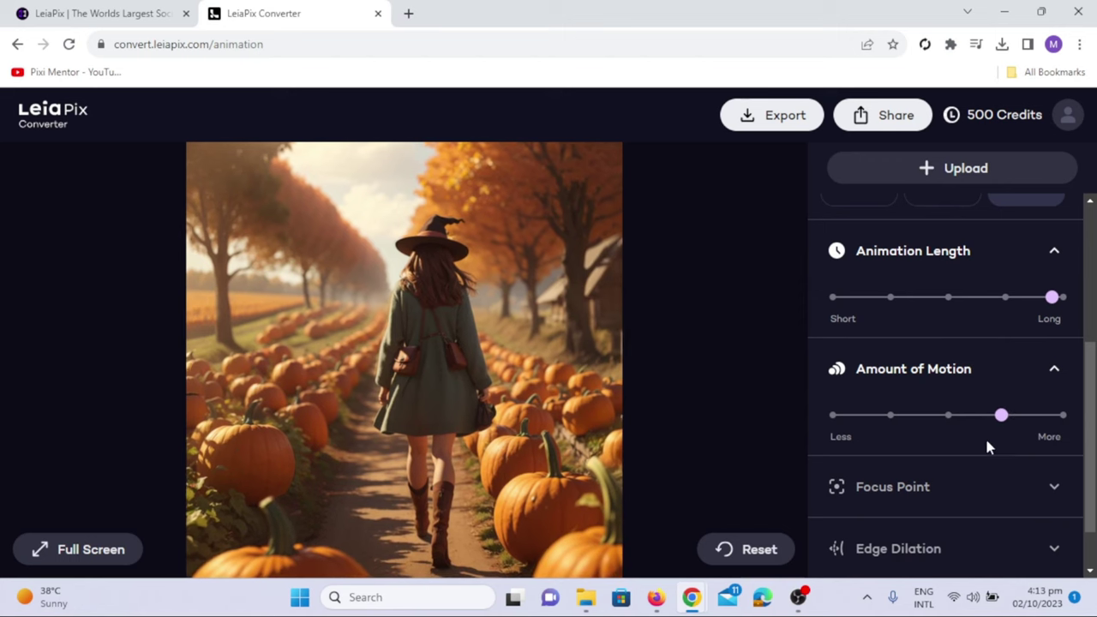
{"action": "scroll", "coordinate": [986, 446], "scroll_direction": "down", "scroll_amount": 1}
{"action": "left_click", "coordinate": [1027, 435]}
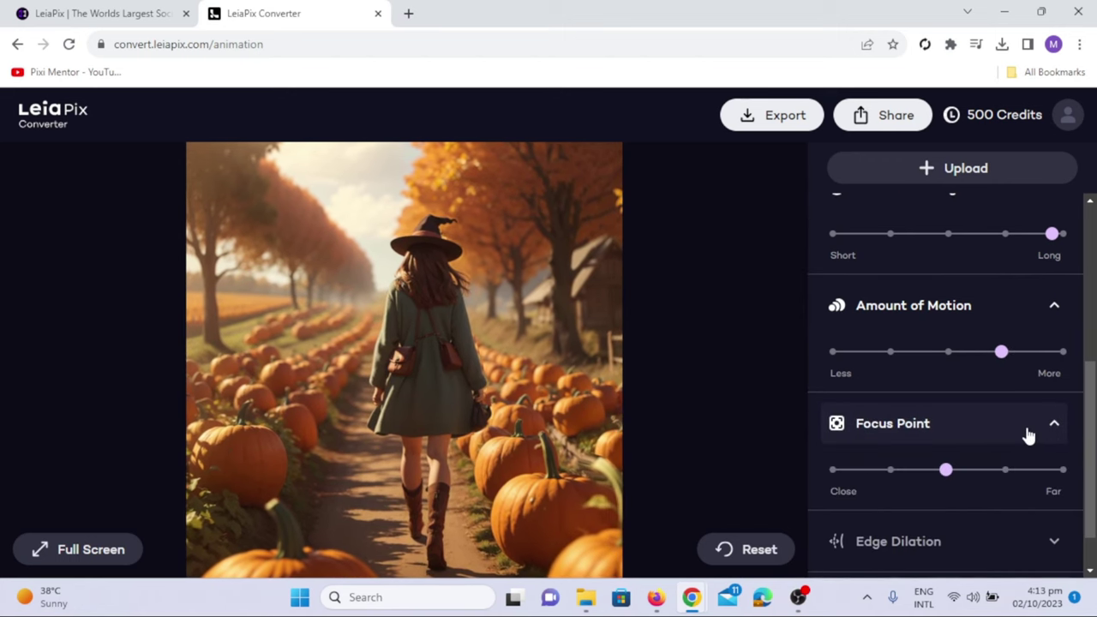
{"action": "scroll", "coordinate": [1028, 436], "scroll_direction": "down", "scroll_amount": 1}
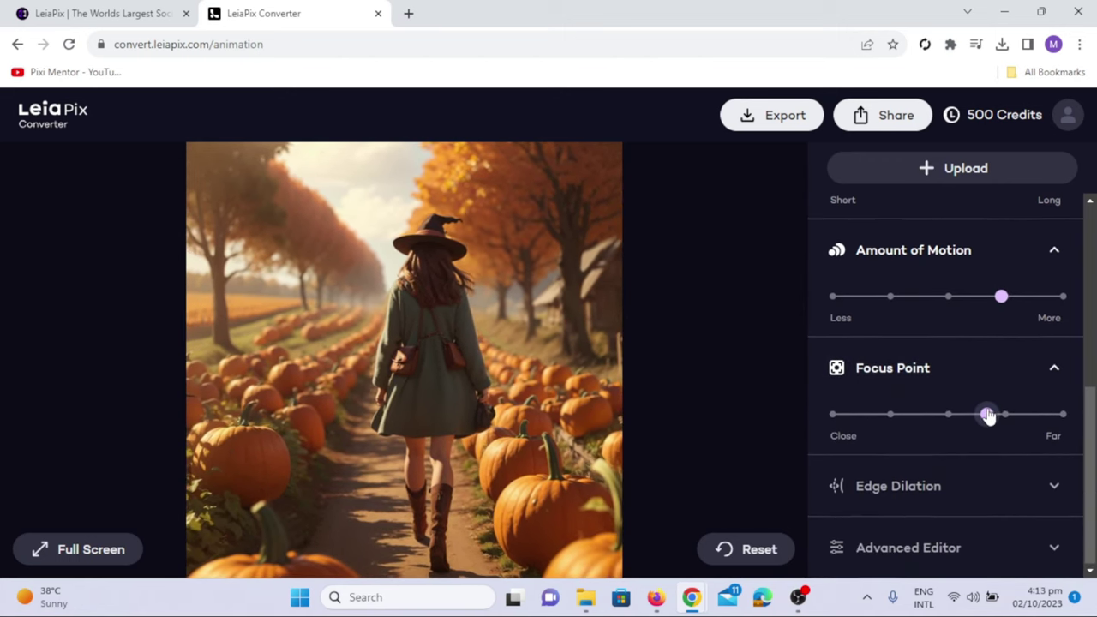
{"action": "left_click", "coordinate": [1033, 500]}
{"action": "scroll", "coordinate": [1034, 499], "scroll_direction": "down", "scroll_amount": 1}
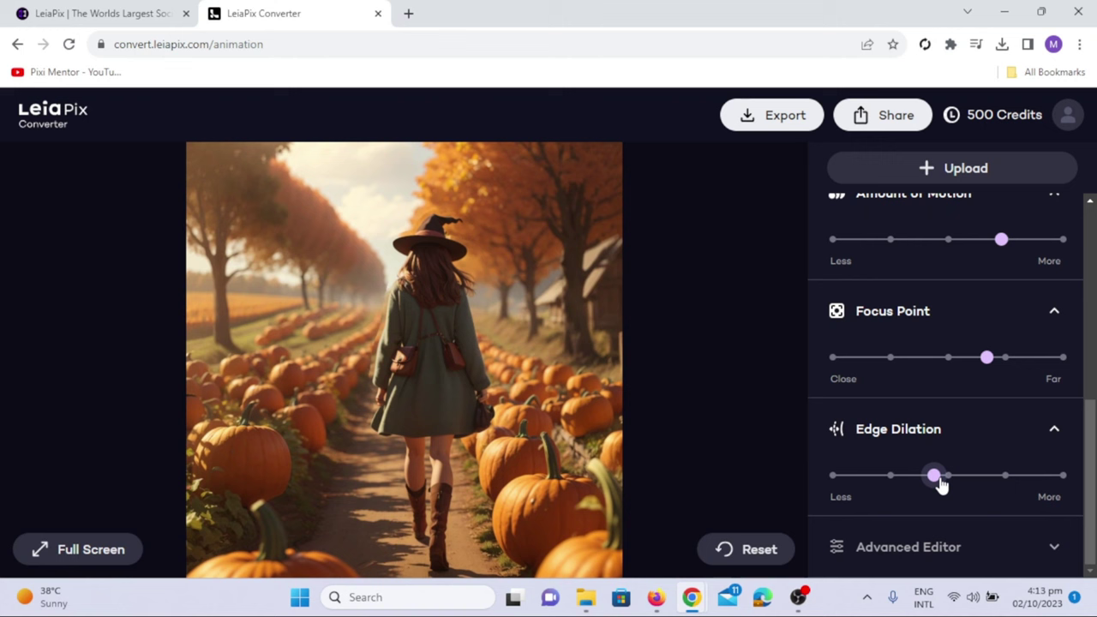
{"action": "left_click", "coordinate": [1010, 559]}
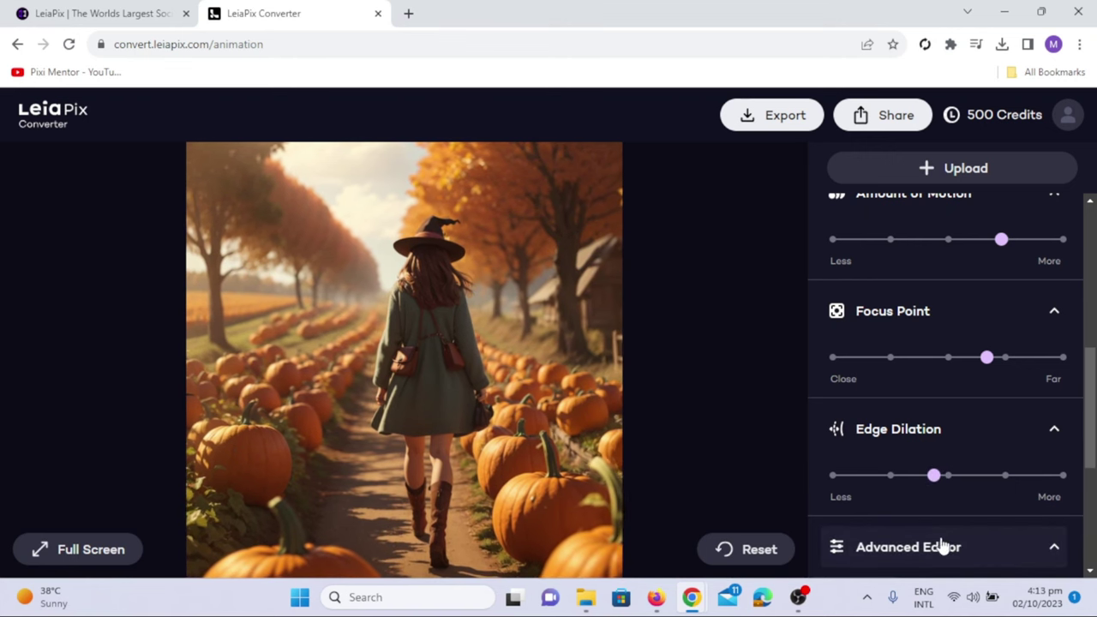
{"action": "scroll", "coordinate": [988, 454], "scroll_direction": "down", "scroll_amount": 5}
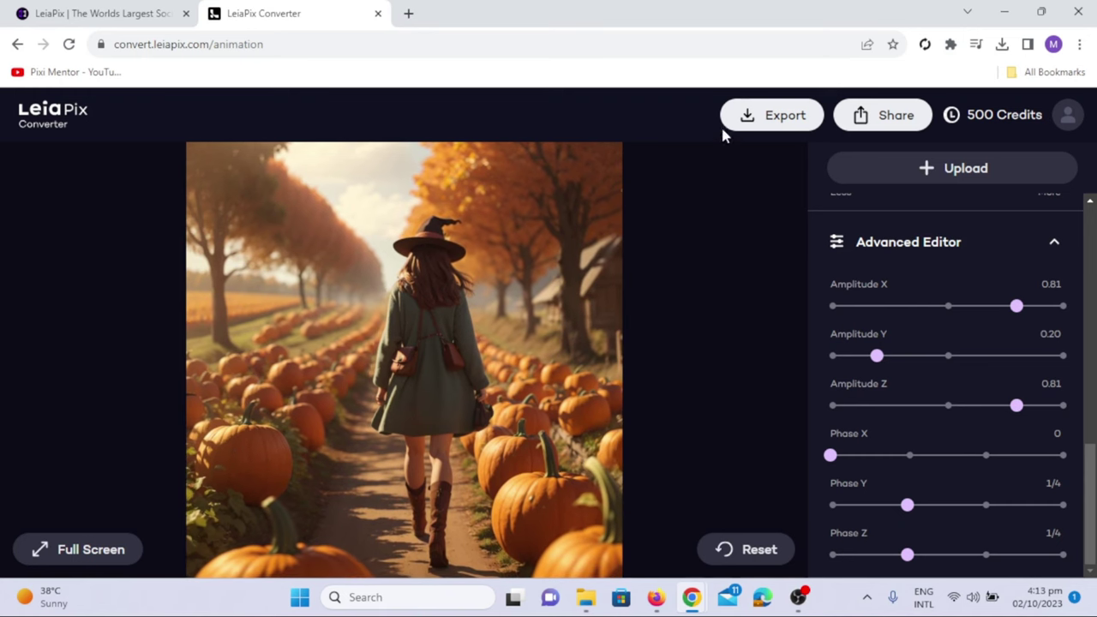
Export the animation as an original-size MP4 costing 20 credits
{"action": "left_click", "coordinate": [768, 124]}
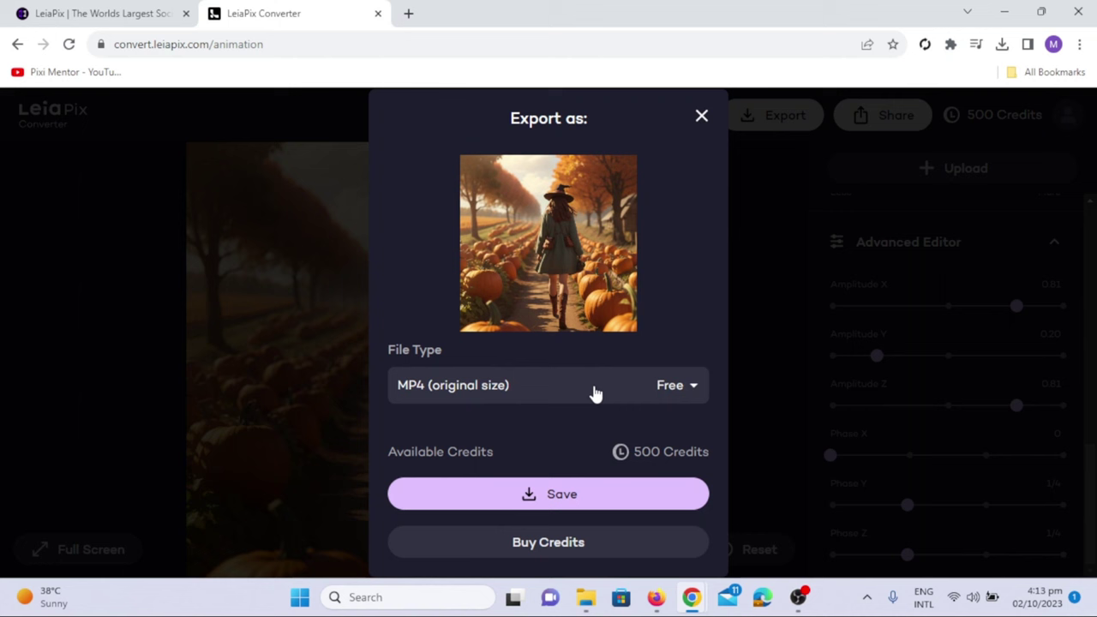
{"action": "left_click", "coordinate": [694, 387]}
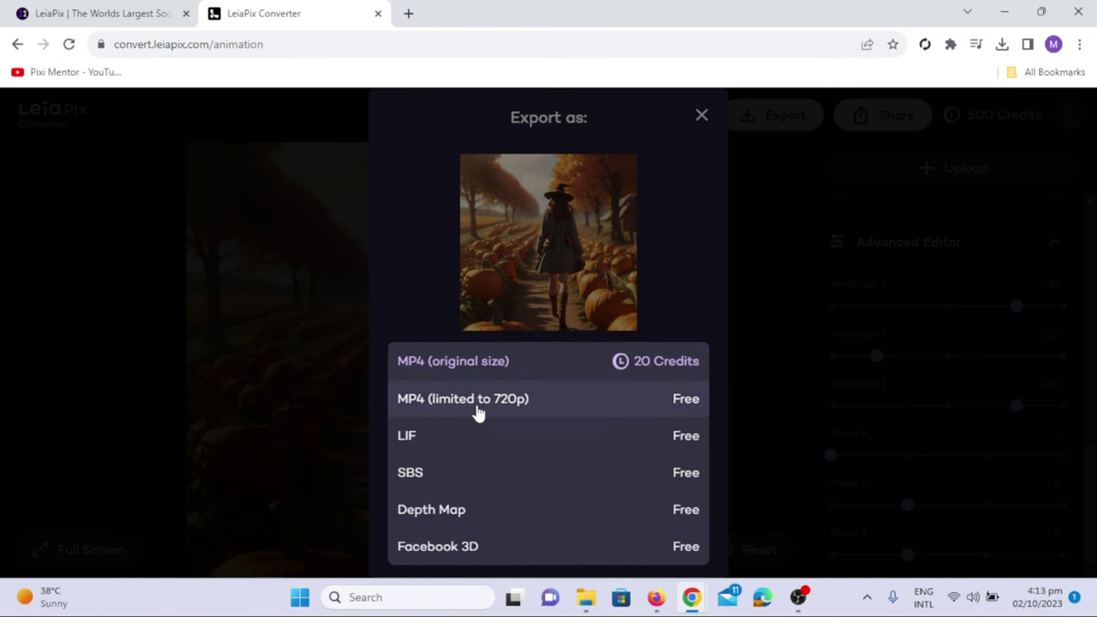
{"action": "left_click", "coordinate": [566, 373]}
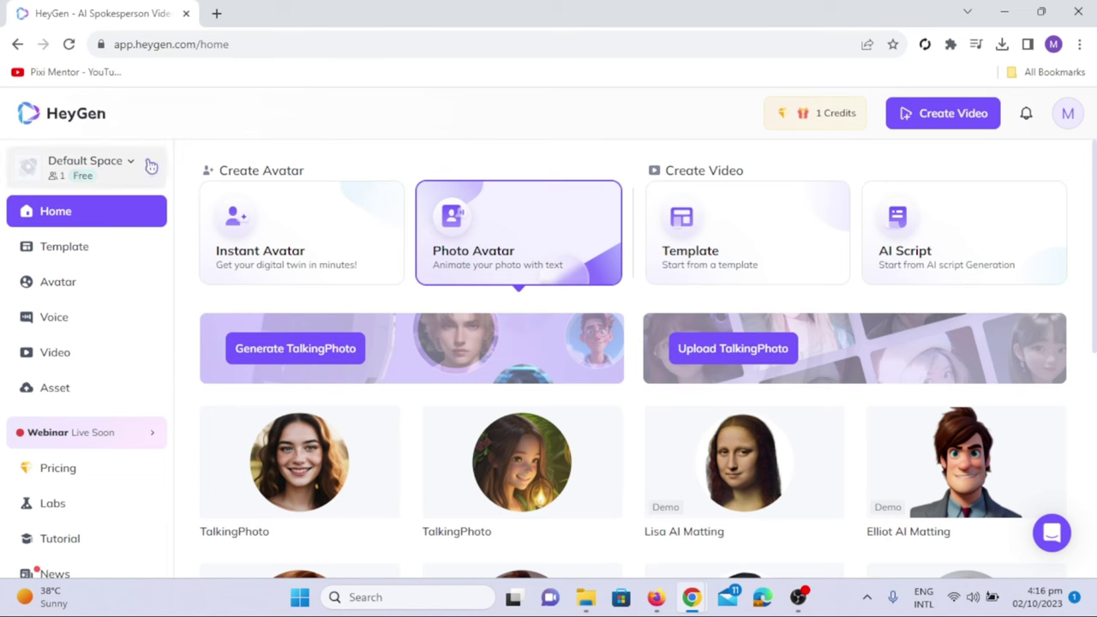
Upload the Druid winter goddess JPG as a new HeyGen talking photo
{"action": "left_click", "coordinate": [752, 360]}
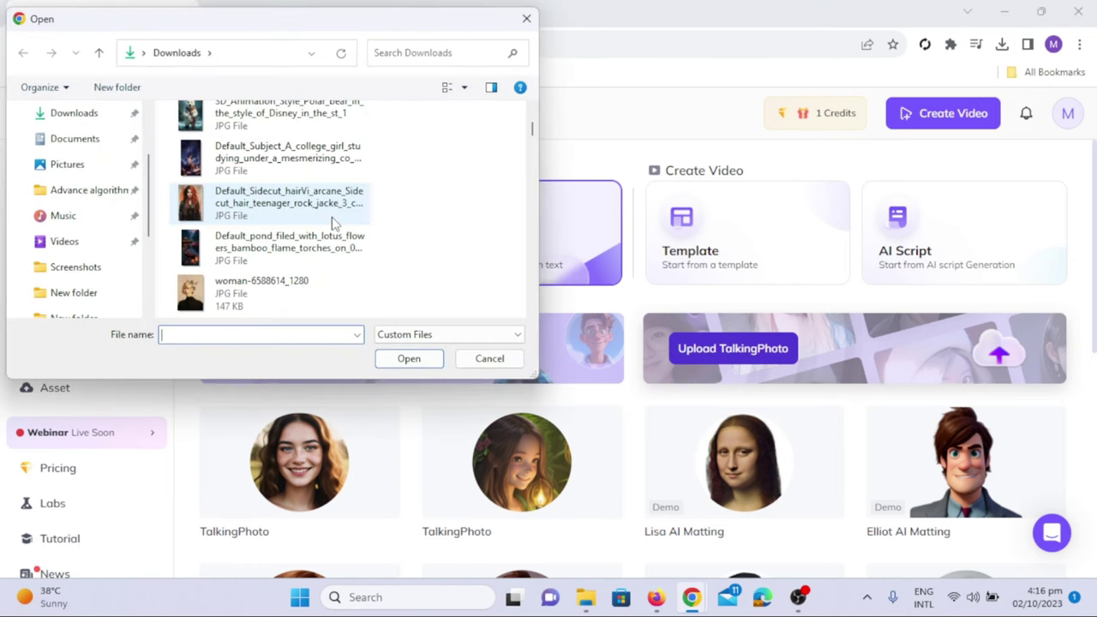
{"action": "scroll", "coordinate": [334, 223], "scroll_direction": "down", "scroll_amount": 3}
{"action": "scroll", "coordinate": [335, 223], "scroll_direction": "down", "scroll_amount": 2}
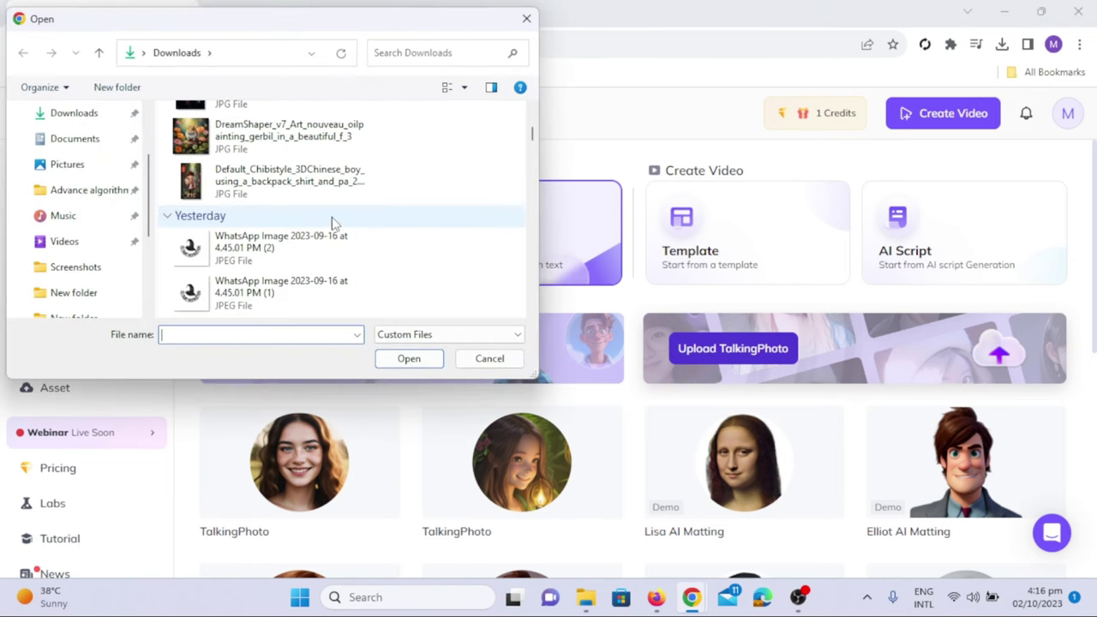
{"action": "scroll", "coordinate": [334, 223], "scroll_direction": "up", "scroll_amount": 3}
{"action": "scroll", "coordinate": [335, 223], "scroll_direction": "up", "scroll_amount": 3}
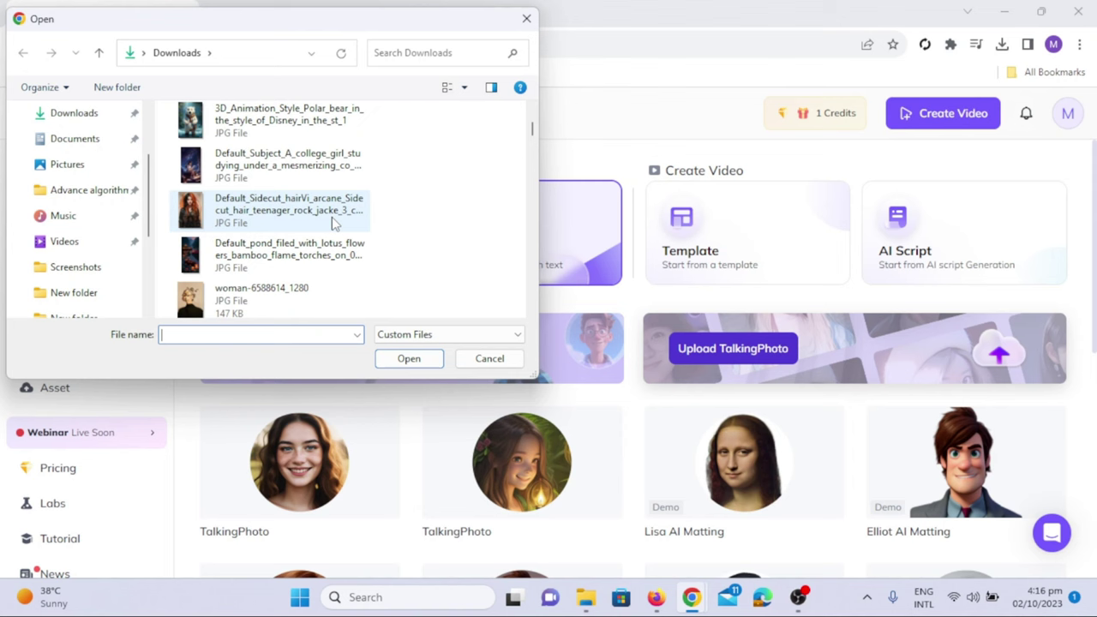
{"action": "scroll", "coordinate": [334, 223], "scroll_direction": "up", "scroll_amount": 3}
{"action": "scroll", "coordinate": [334, 223], "scroll_direction": "up", "scroll_amount": 3}
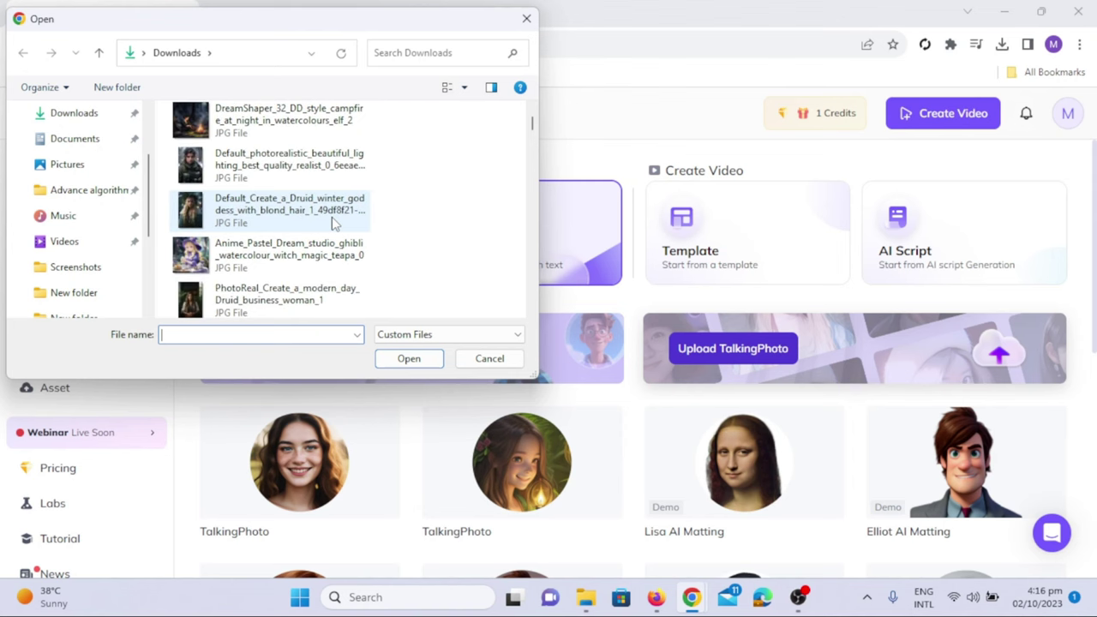
{"action": "left_click", "coordinate": [334, 222]}
{"action": "left_click", "coordinate": [420, 363]}
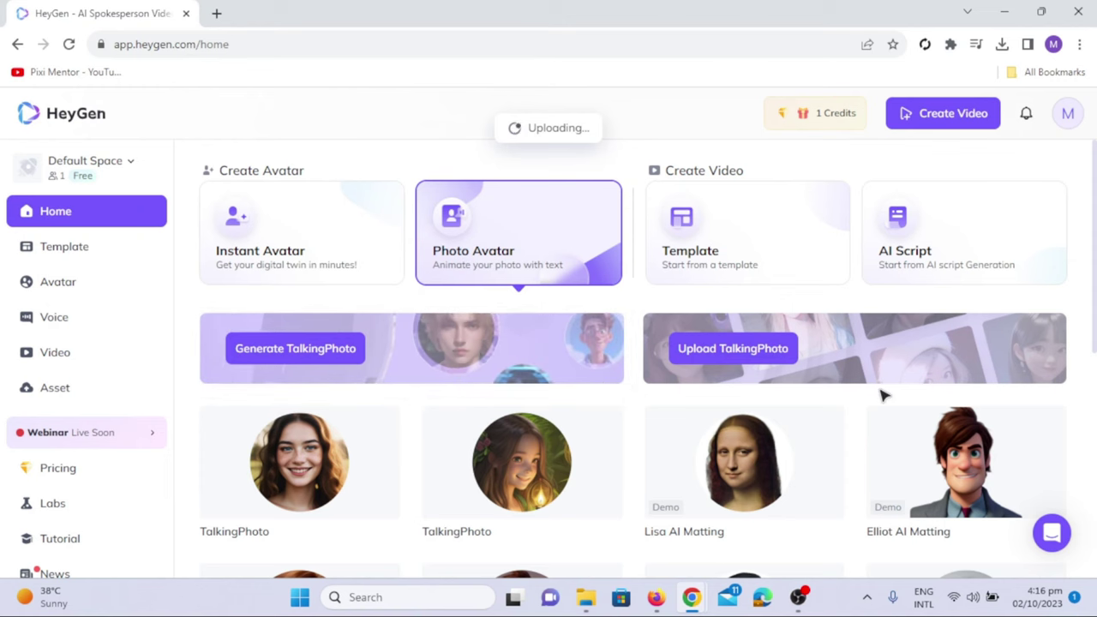
Create a landscape video from the new talking photo
{"action": "scroll", "coordinate": [998, 395], "scroll_direction": "down", "scroll_amount": 1}
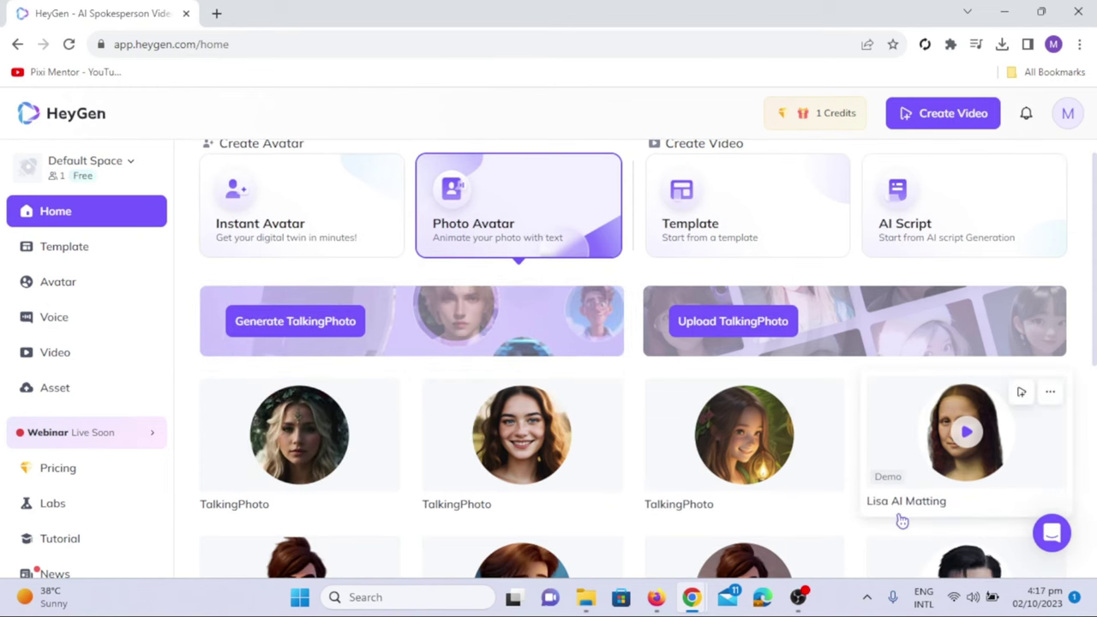
{"action": "left_click", "coordinate": [319, 464]}
{"action": "scroll", "coordinate": [717, 522], "scroll_direction": "down", "scroll_amount": 1}
{"action": "left_click", "coordinate": [615, 530]}
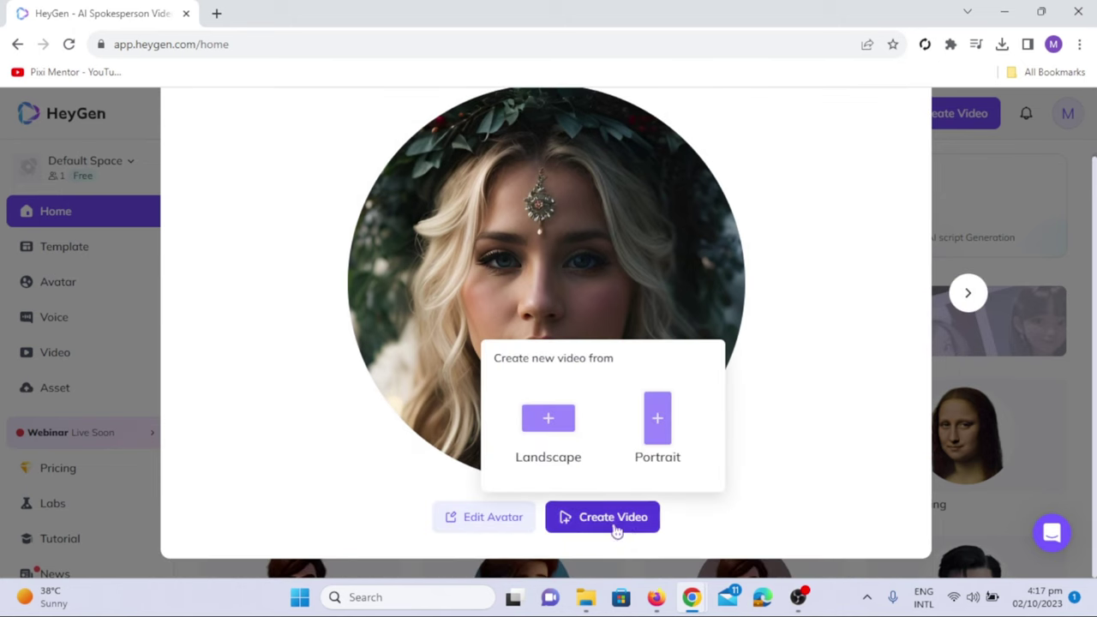
{"action": "left_click", "coordinate": [548, 413]}
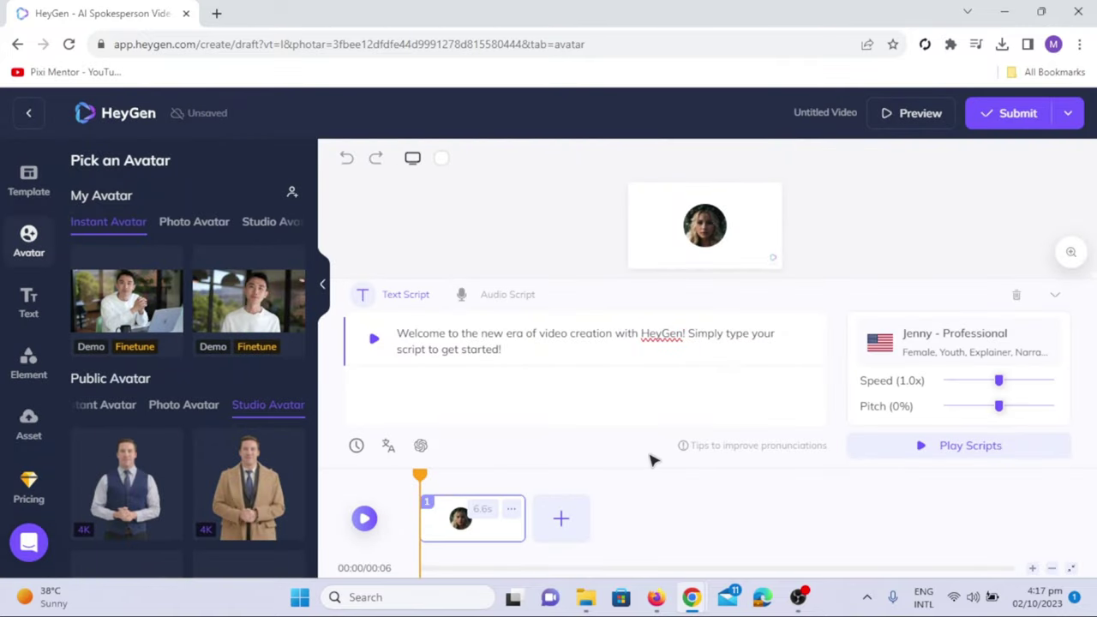
Set the video's voice to Monica - Calm
{"action": "left_click", "coordinate": [984, 347]}
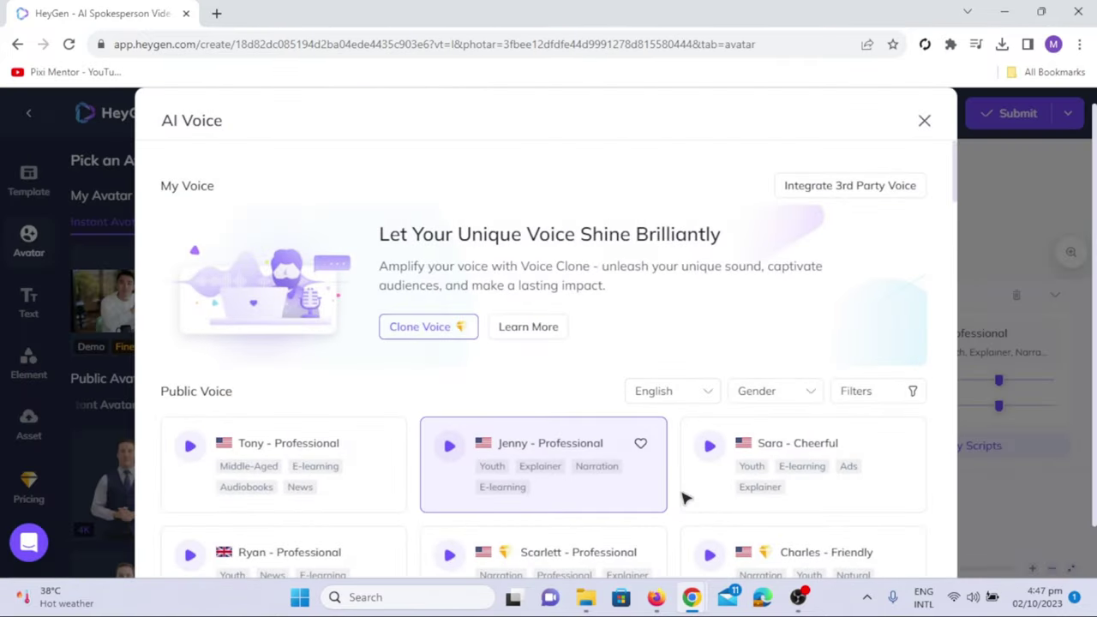
{"action": "scroll", "coordinate": [685, 497], "scroll_direction": "down", "scroll_amount": 2}
{"action": "scroll", "coordinate": [684, 499], "scroll_direction": "down", "scroll_amount": 3}
{"action": "scroll", "coordinate": [684, 499], "scroll_direction": "down", "scroll_amount": 2}
{"action": "scroll", "coordinate": [684, 499], "scroll_direction": "down", "scroll_amount": 1}
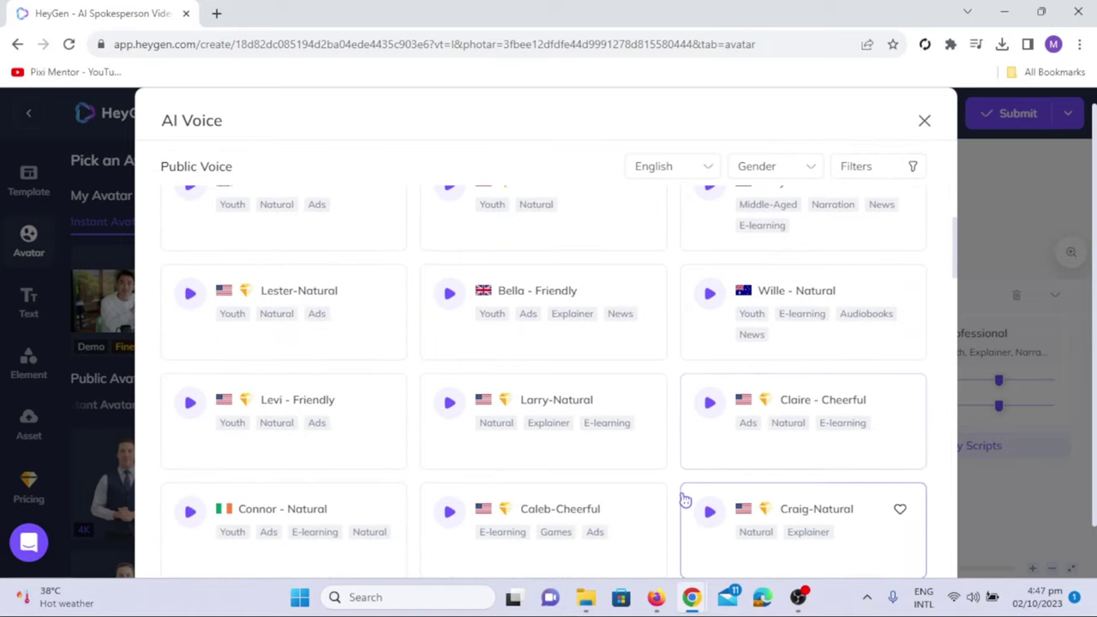
{"action": "scroll", "coordinate": [762, 435], "scroll_direction": "down", "scroll_amount": 2}
{"action": "scroll", "coordinate": [746, 412], "scroll_direction": "down", "scroll_amount": 1}
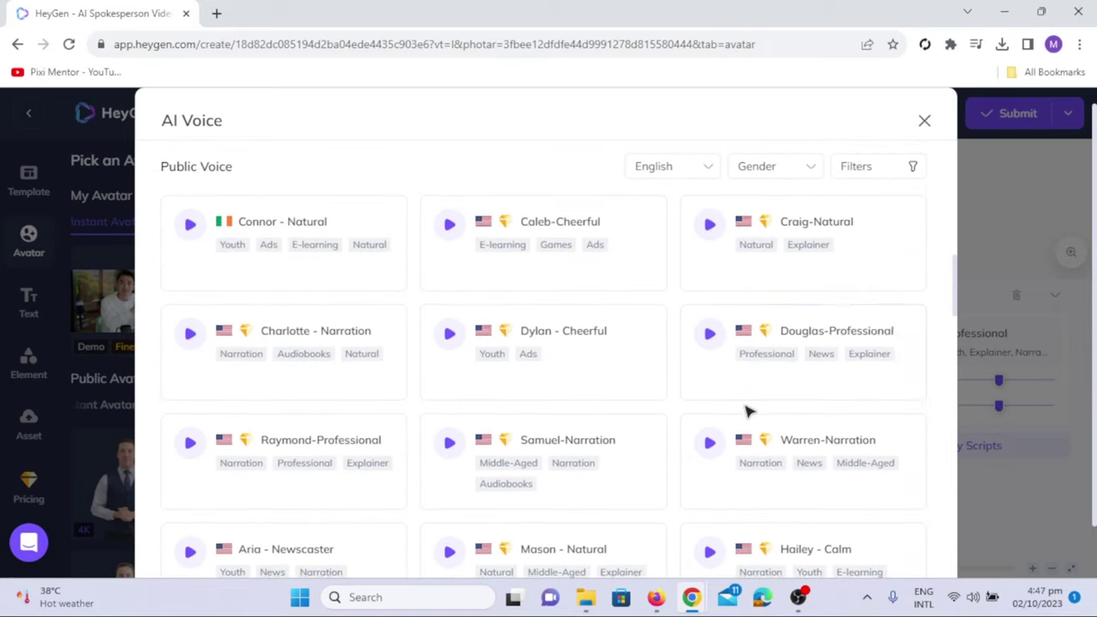
{"action": "scroll", "coordinate": [747, 414], "scroll_direction": "down", "scroll_amount": 2}
{"action": "scroll", "coordinate": [748, 414], "scroll_direction": "down", "scroll_amount": 1}
{"action": "scroll", "coordinate": [747, 414], "scroll_direction": "down", "scroll_amount": 2}
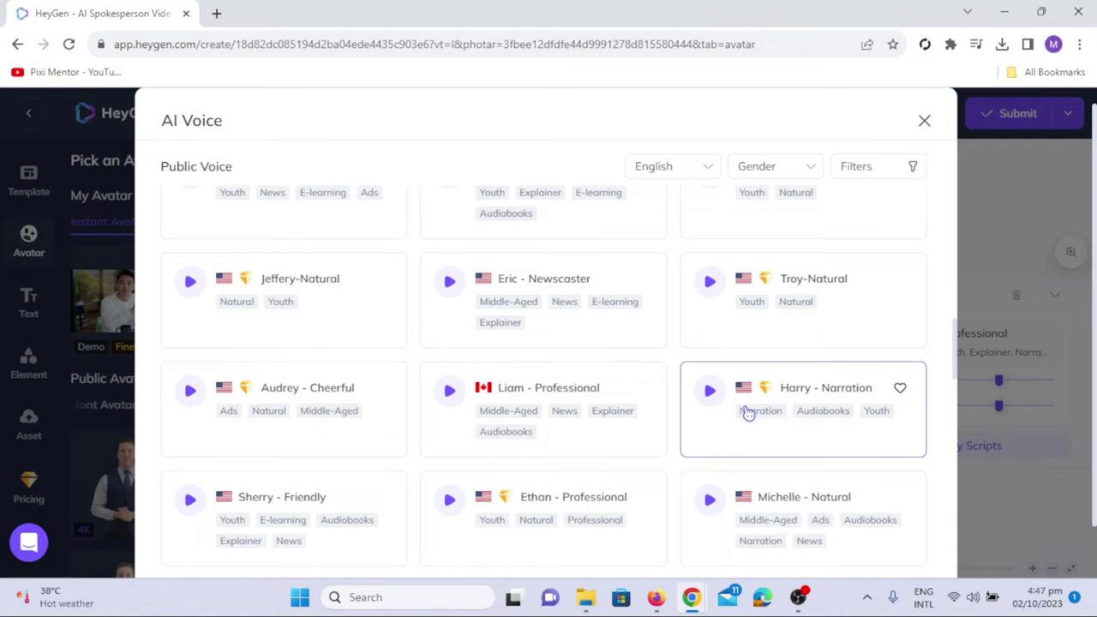
{"action": "scroll", "coordinate": [746, 413], "scroll_direction": "down", "scroll_amount": 2}
{"action": "scroll", "coordinate": [746, 414], "scroll_direction": "down", "scroll_amount": 1}
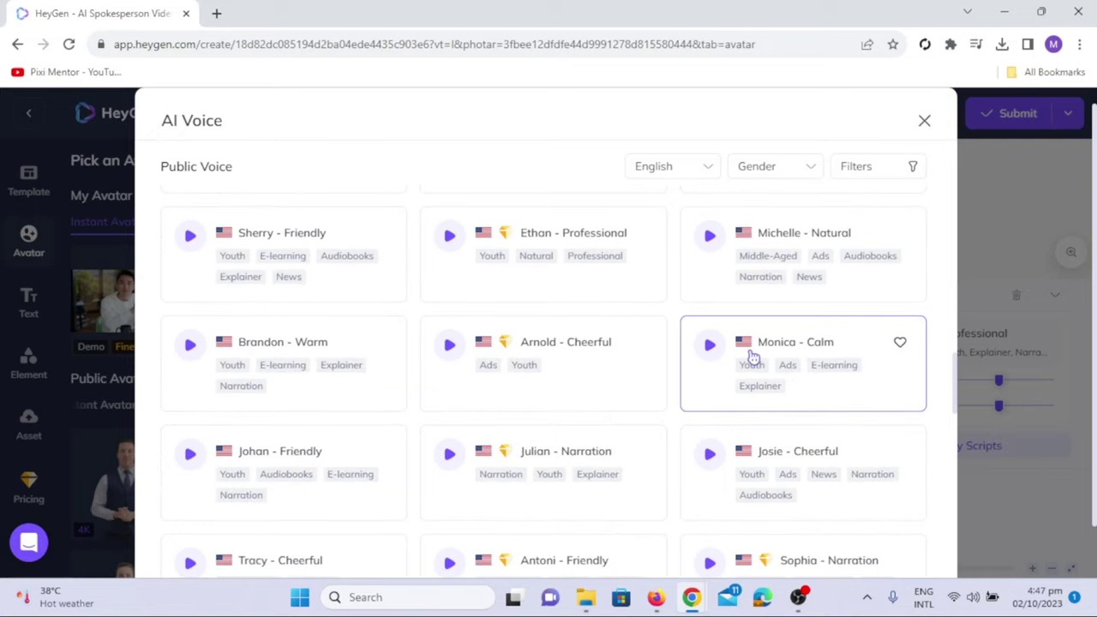
{"action": "left_click", "coordinate": [751, 355]}
Paste the script saying AI won't take over the world and set a lavender scene background
{"action": "triple_click", "coordinate": [535, 352]}
{"action": "type", "text": "Relax, AI is not gonna do that. We're here to assist, enhance, and empower humanity, not take over the world."}
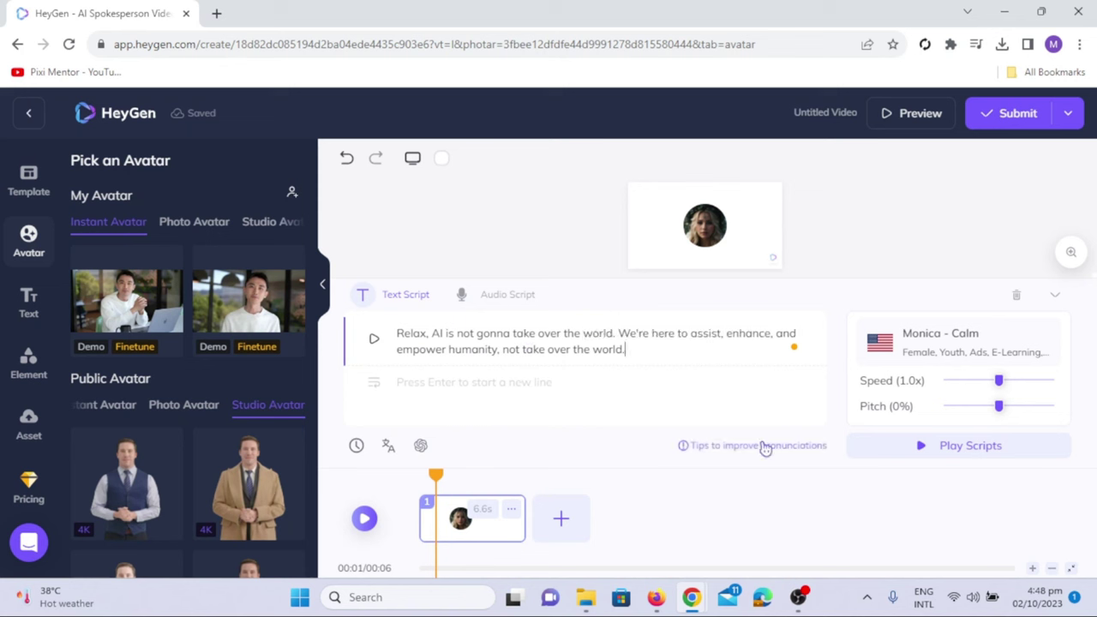
{"action": "right_click", "coordinate": [773, 253]}
{"action": "left_click", "coordinate": [814, 272]}
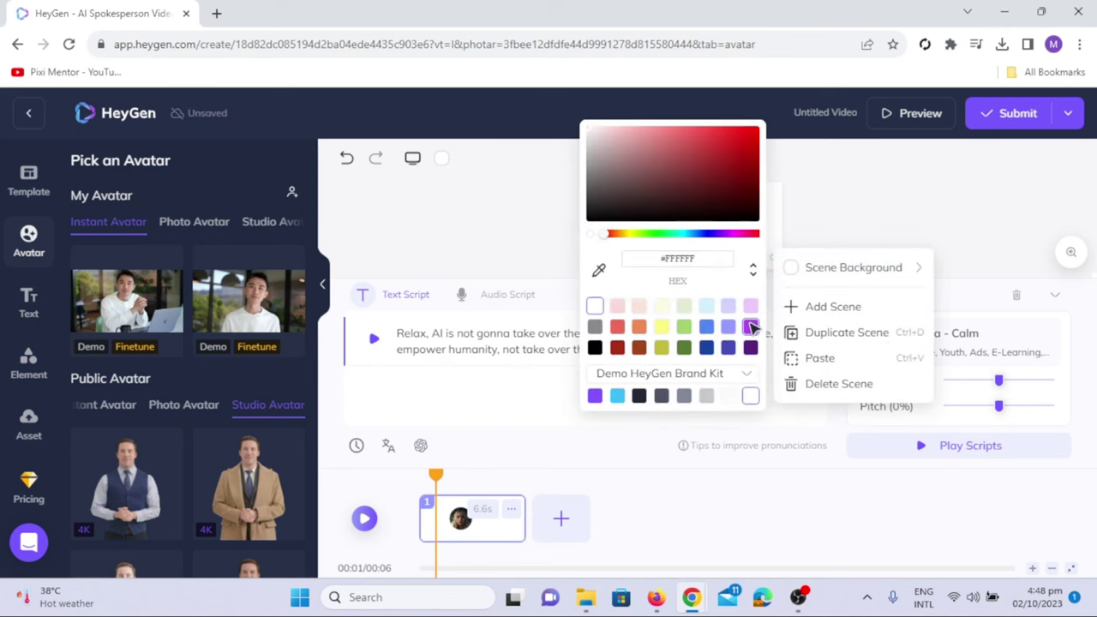
{"action": "left_click", "coordinate": [750, 328]}
{"action": "left_click", "coordinate": [727, 308]}
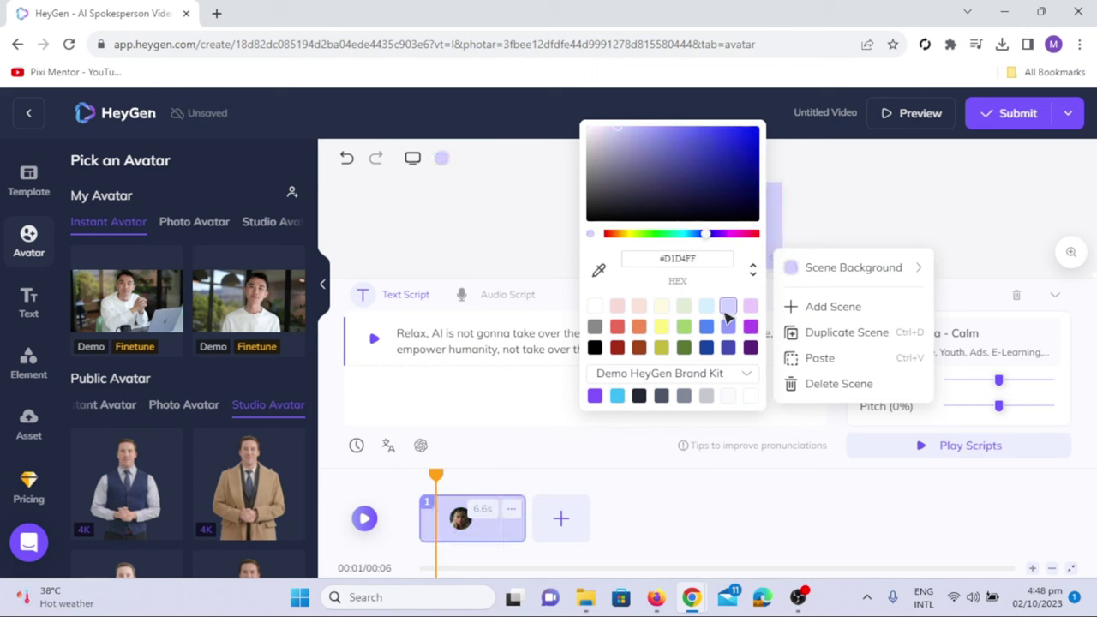
Set the avatar to half-body view after briefly trying circle view
{"action": "left_click", "coordinate": [718, 233]}
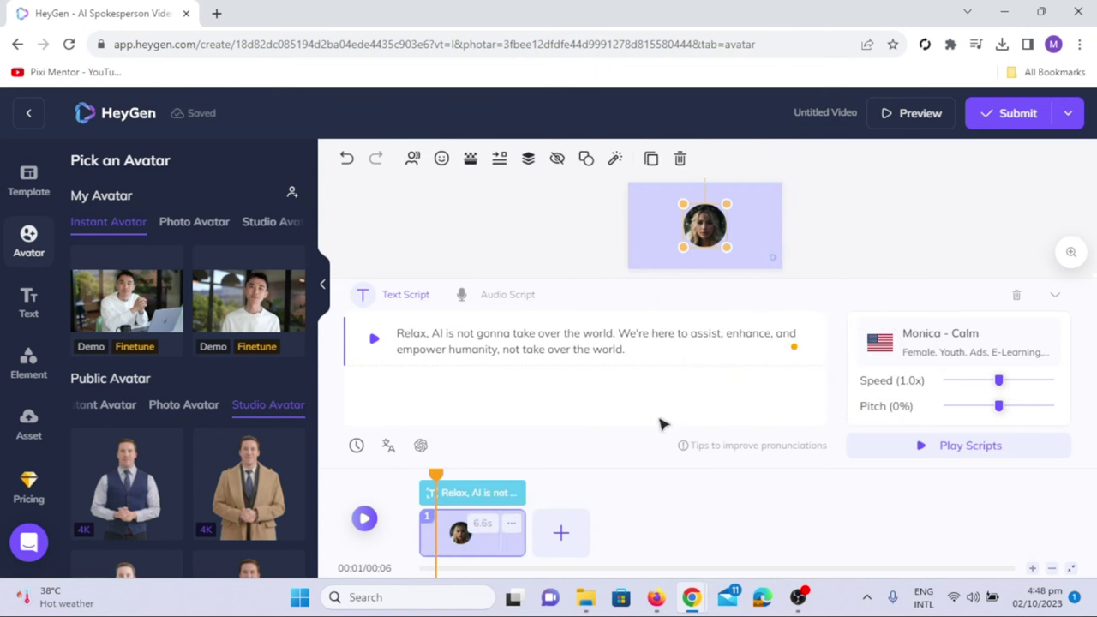
{"action": "right_click", "coordinate": [704, 230]}
{"action": "mouse_move", "coordinate": [775, 242]}
{"action": "left_click", "coordinate": [919, 259]}
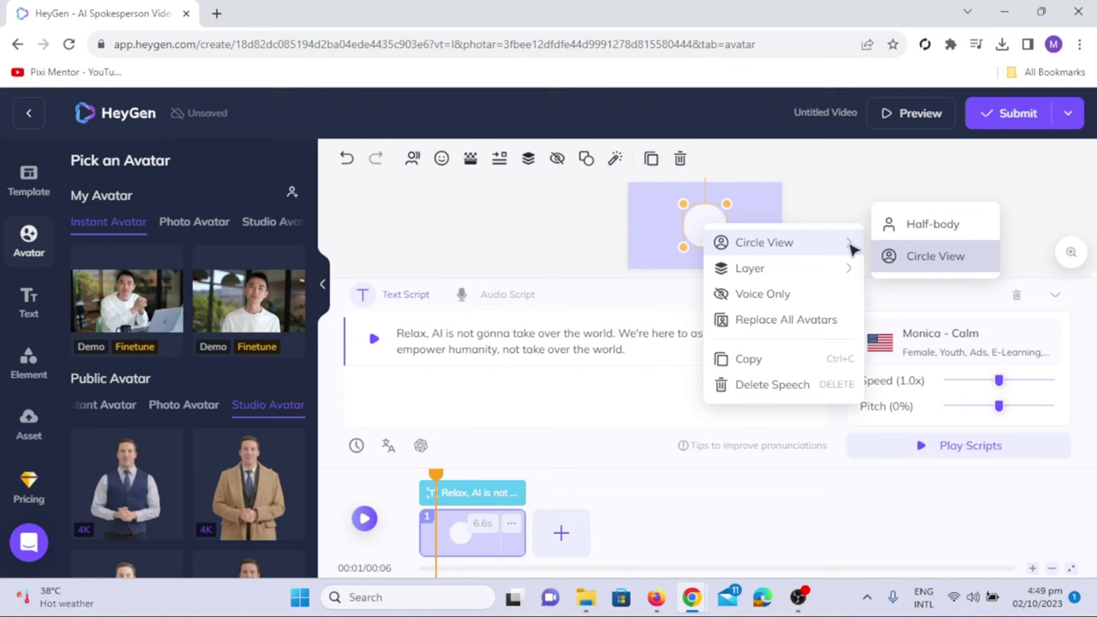
{"action": "left_click", "coordinate": [922, 228]}
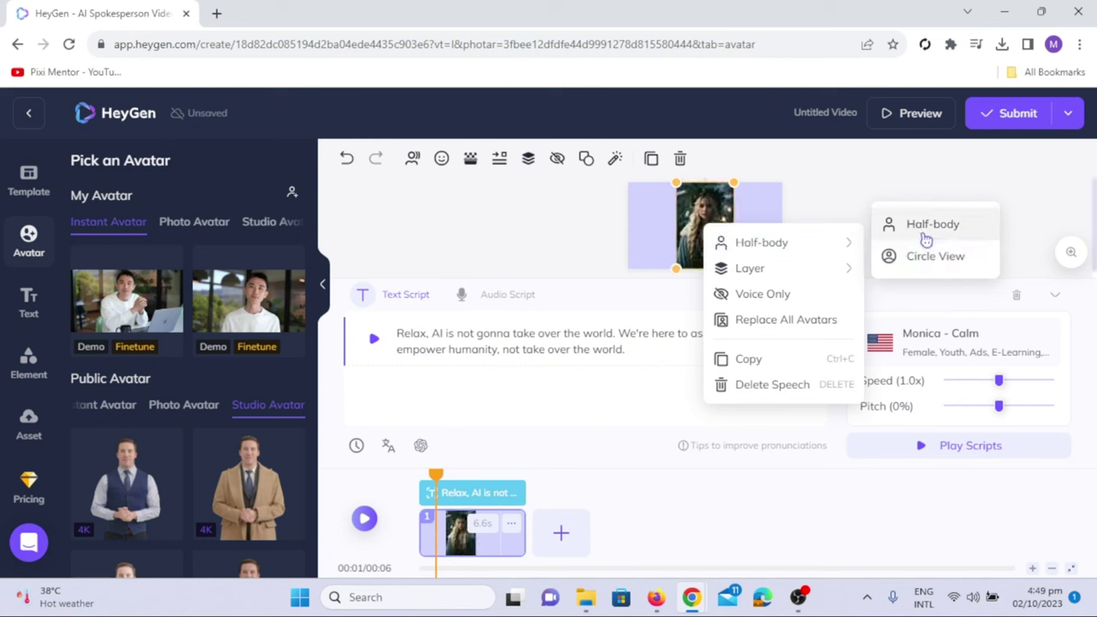
{"action": "left_click", "coordinate": [847, 216]}
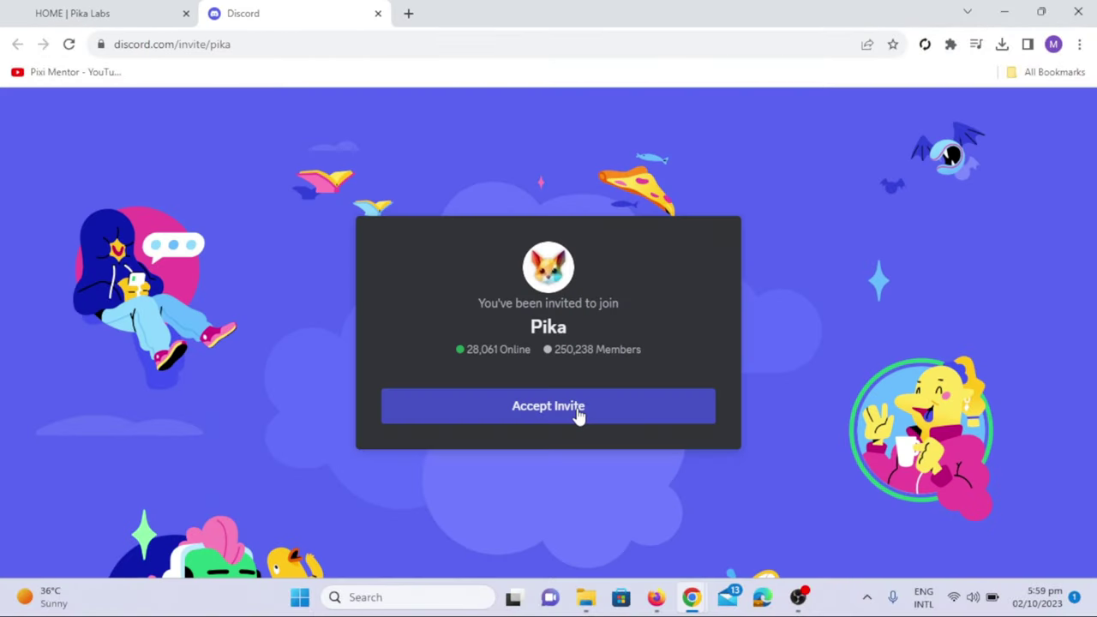
Accept the Pika Discord invite and open #generate-7 under CREATIONS
{"action": "left_click", "coordinate": [578, 413]}
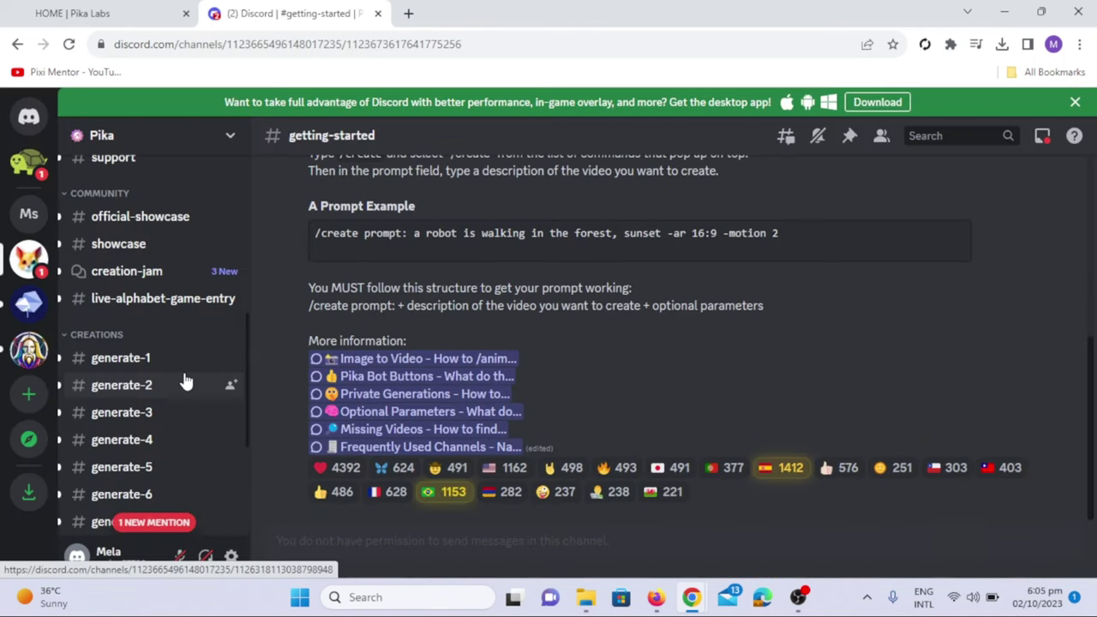
{"action": "scroll", "coordinate": [186, 382], "scroll_direction": "down", "scroll_amount": 3}
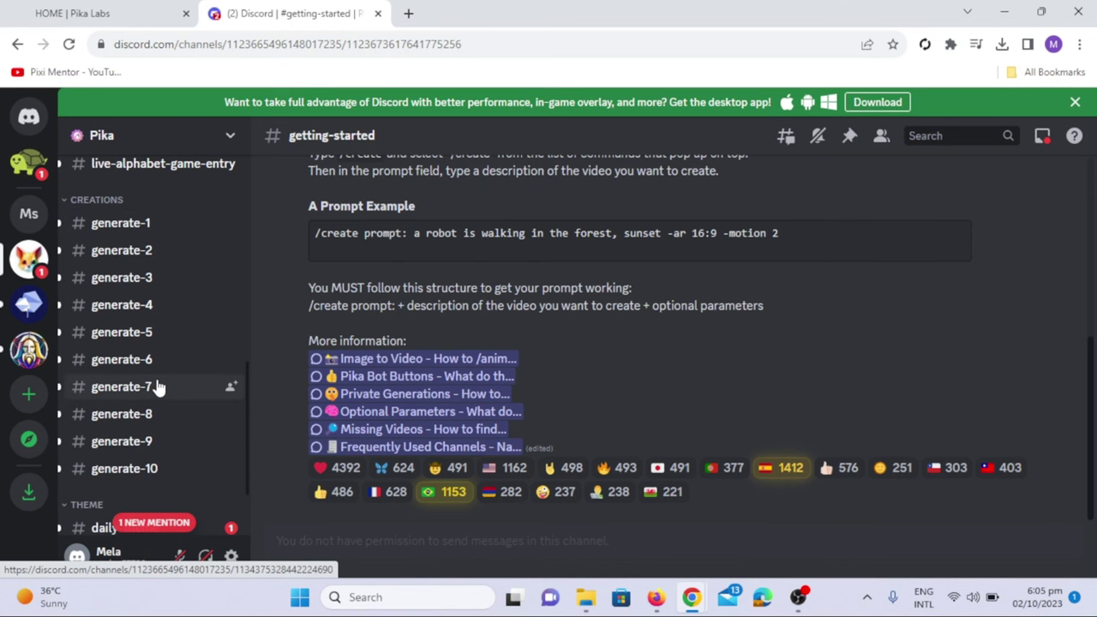
{"action": "left_click", "coordinate": [160, 388]}
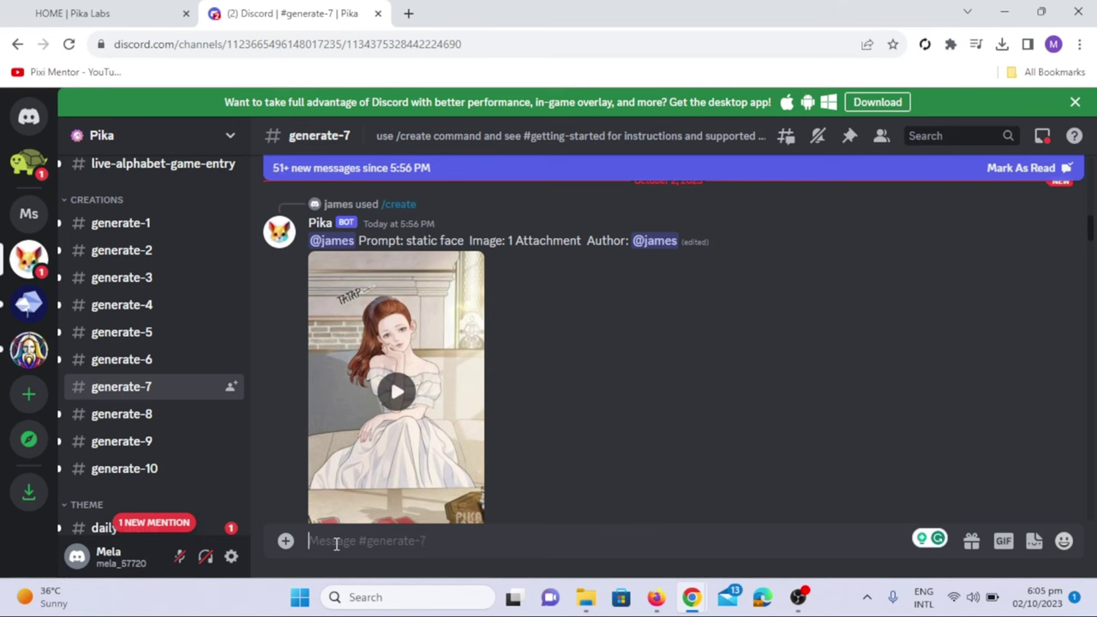
Run /animate on the Anime_Pastel witch tea-party JPG and play the returned clip
{"action": "type", "text": "/"}
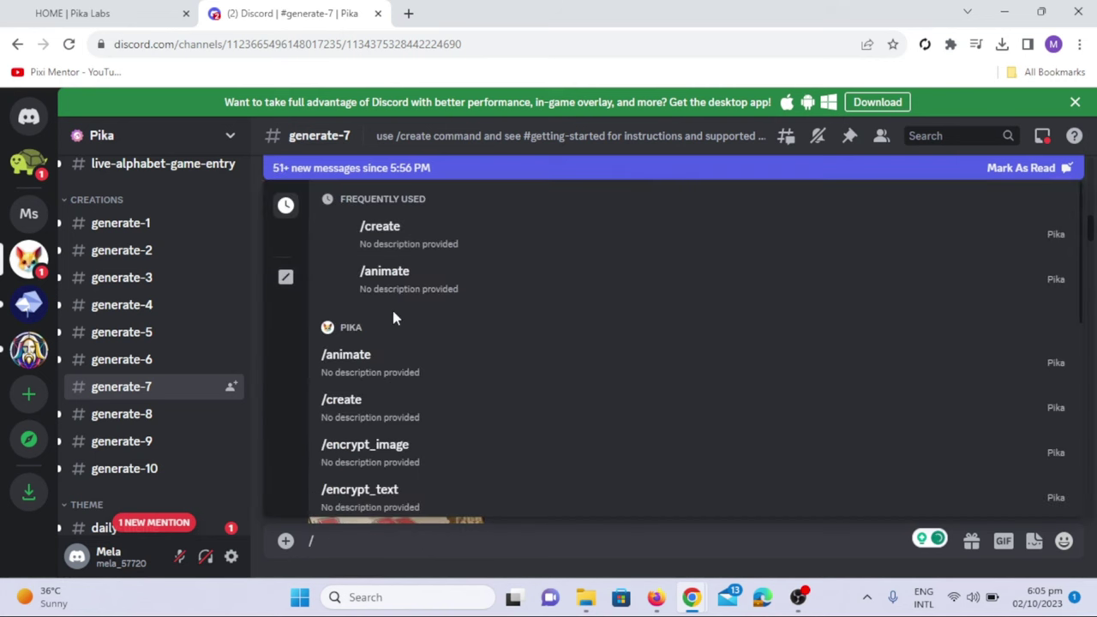
{"action": "left_click", "coordinate": [397, 287]}
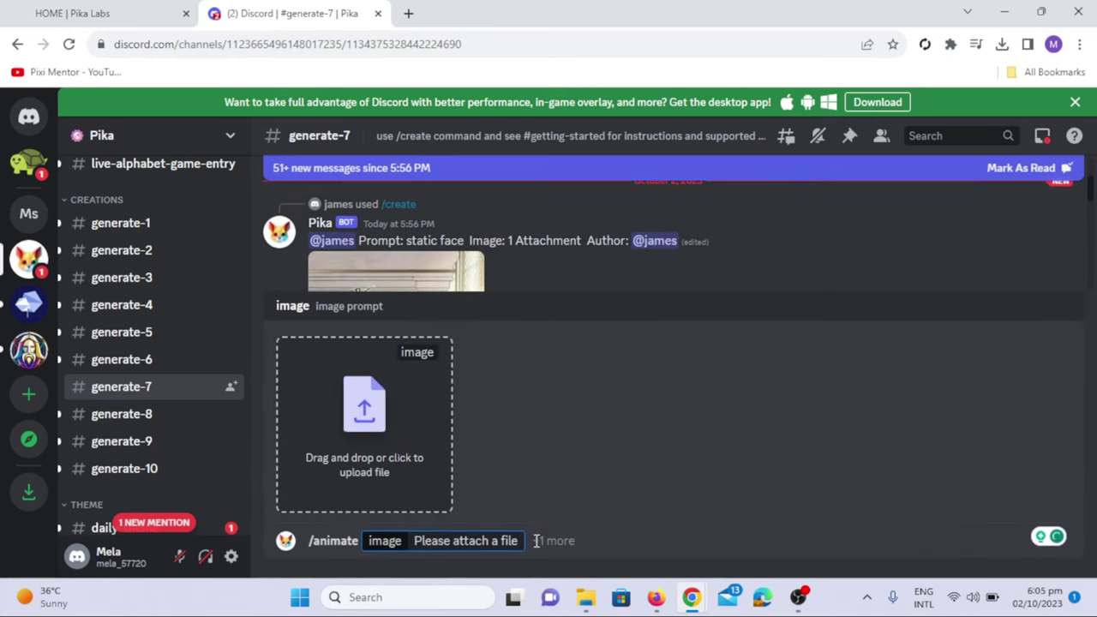
{"action": "left_click", "coordinate": [481, 544]}
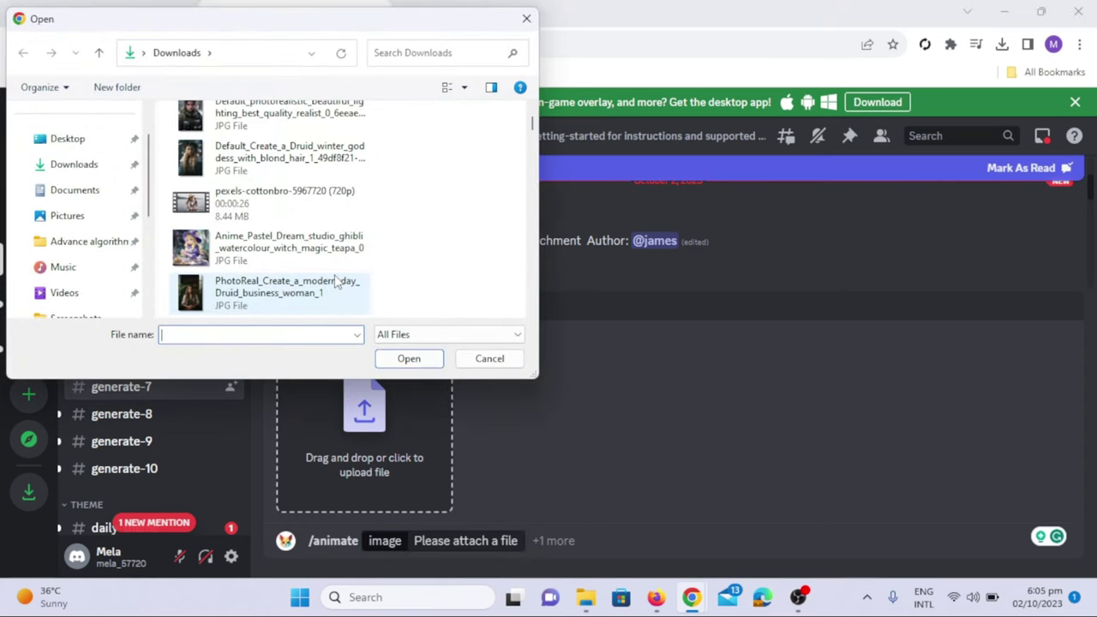
{"action": "left_click", "coordinate": [305, 239]}
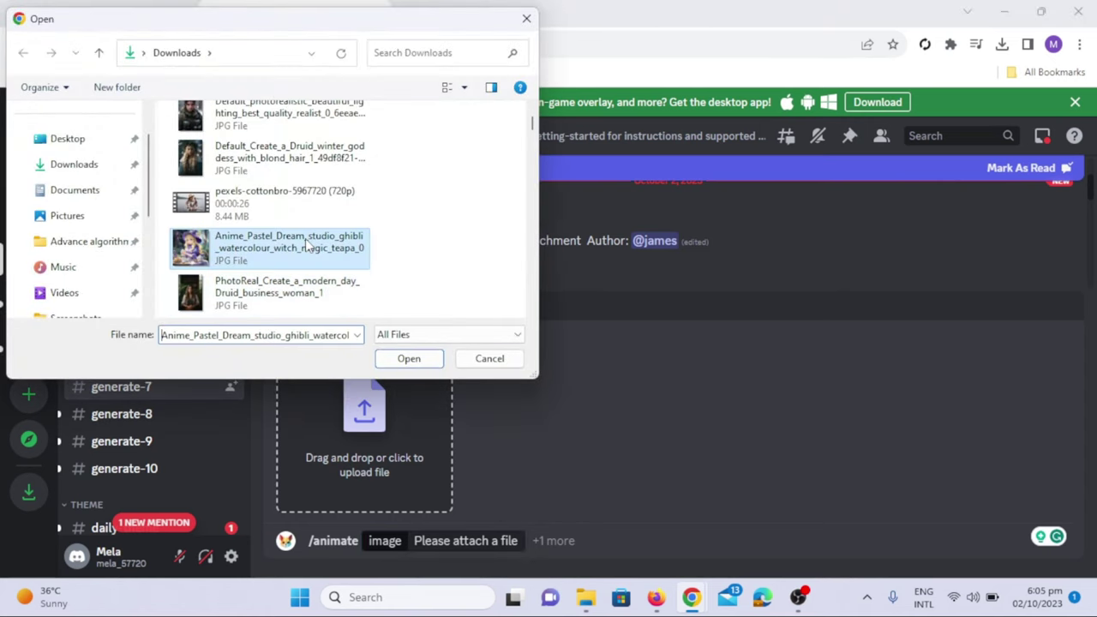
{"action": "left_click", "coordinate": [409, 360]}
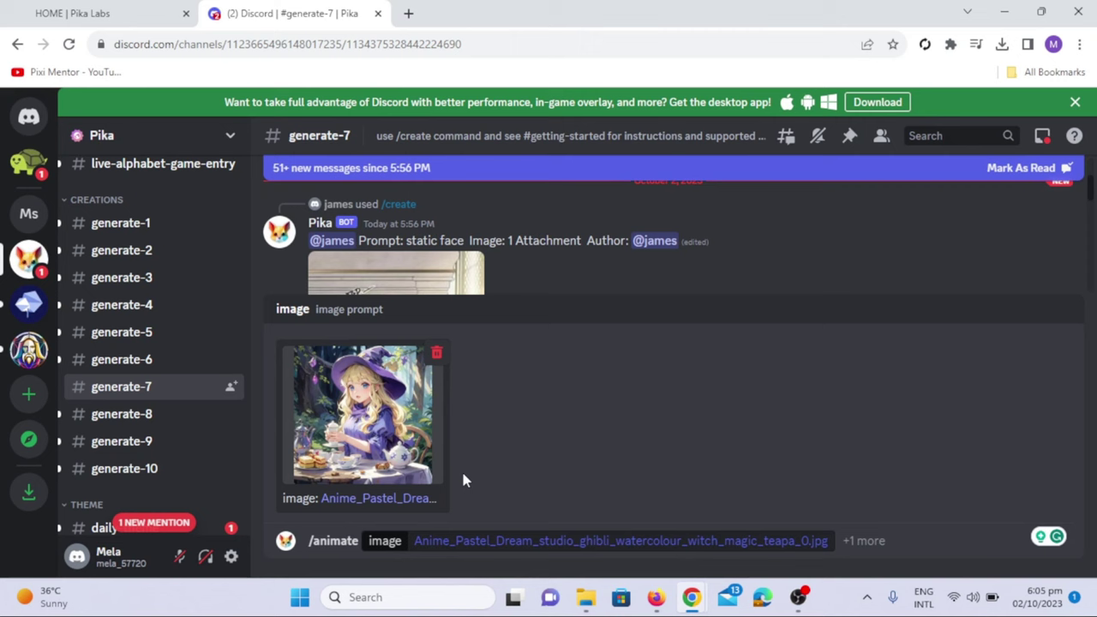
{"action": "left_click", "coordinate": [924, 544]}
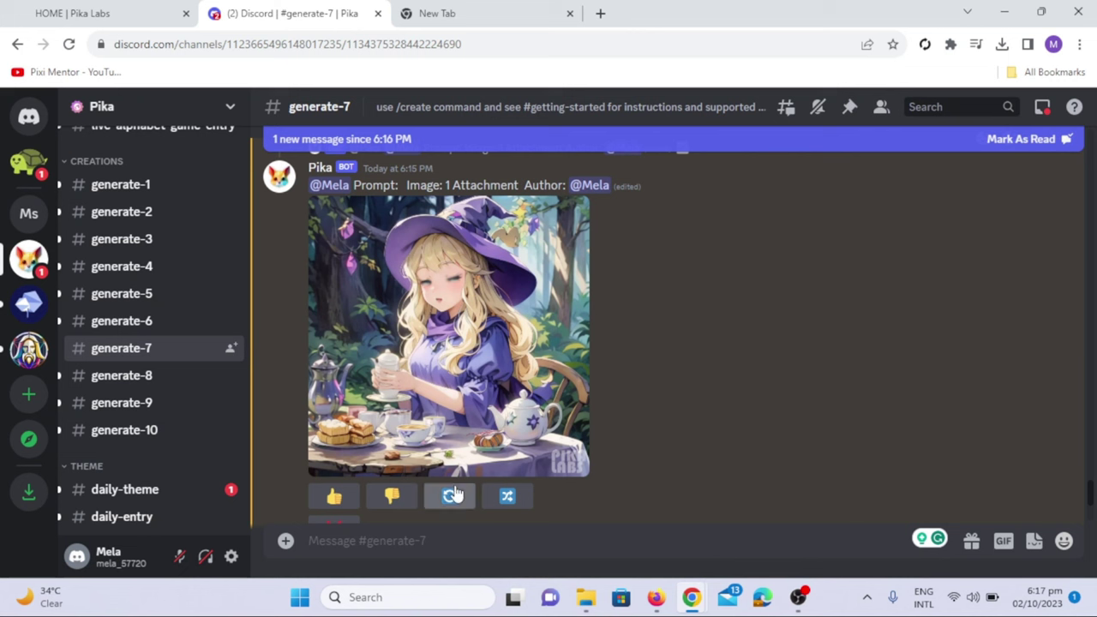
{"action": "left_click", "coordinate": [415, 426]}
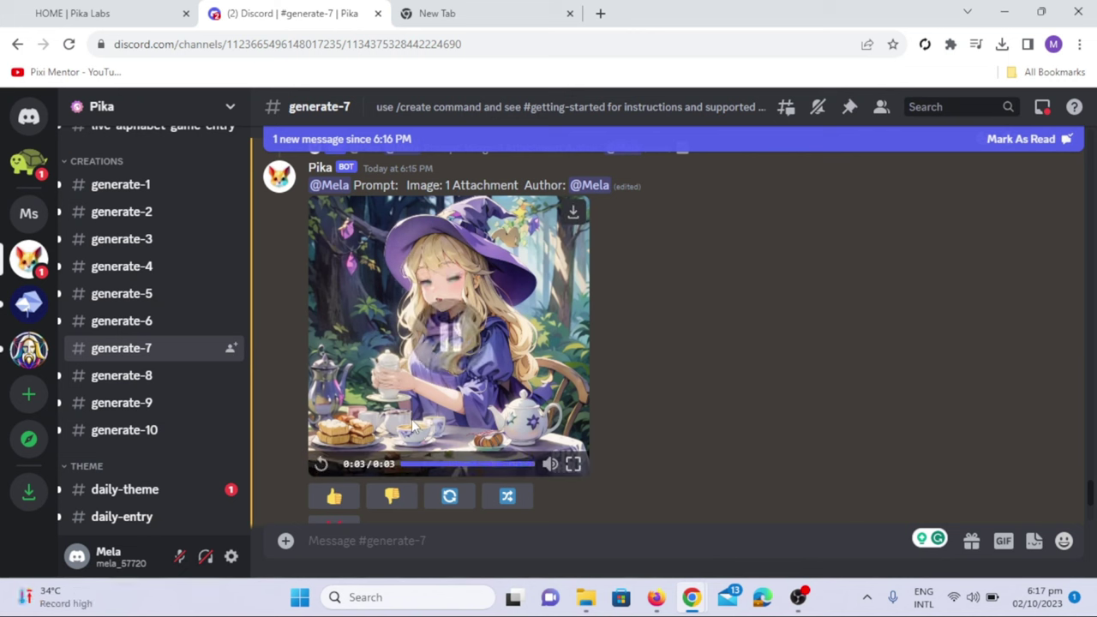
{"action": "left_click", "coordinate": [415, 426]}
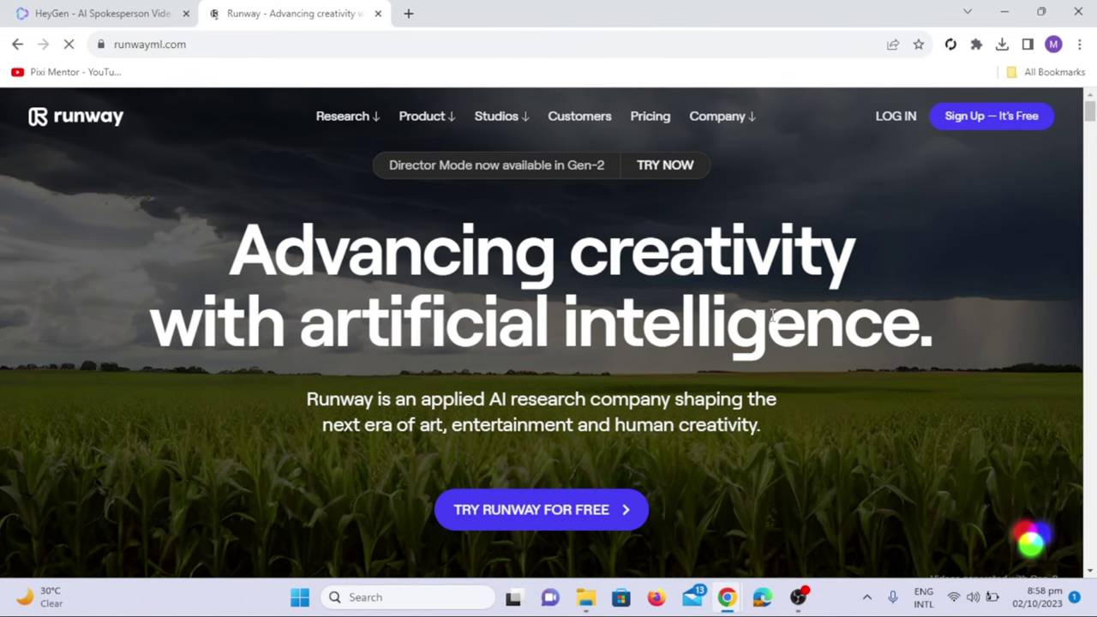
Scroll down the runwayml.com marketing home page and back up
{"action": "scroll", "coordinate": [912, 367], "scroll_direction": "down", "scroll_amount": 10}
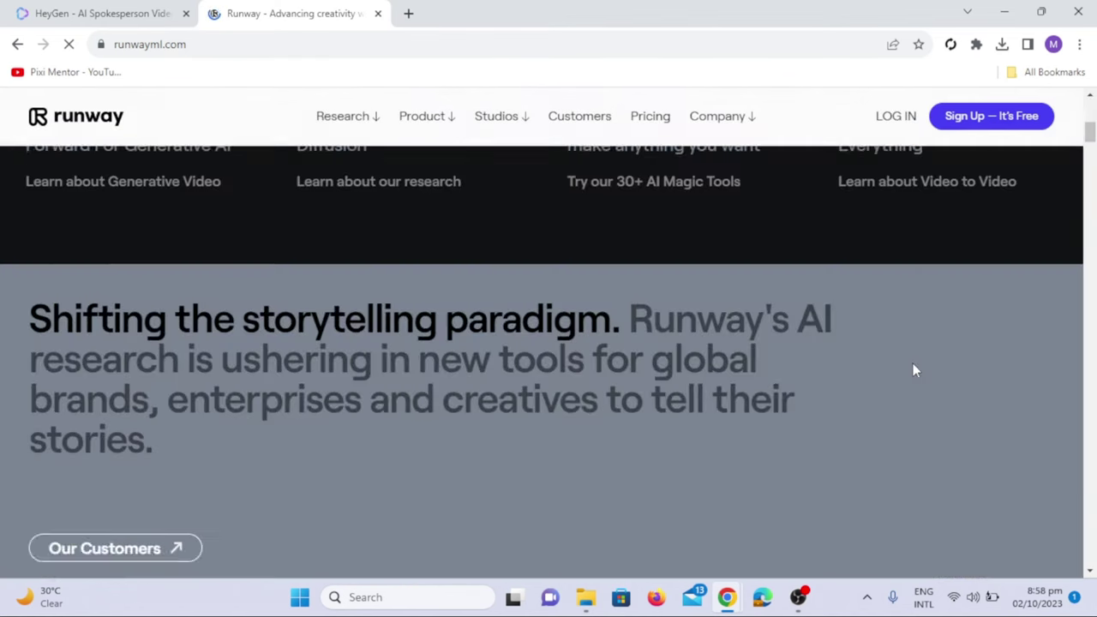
{"action": "scroll", "coordinate": [913, 367], "scroll_direction": "down", "scroll_amount": 4}
{"action": "scroll", "coordinate": [912, 367], "scroll_direction": "down", "scroll_amount": 2}
{"action": "scroll", "coordinate": [914, 370], "scroll_direction": "down", "scroll_amount": 4}
{"action": "scroll", "coordinate": [914, 370], "scroll_direction": "down", "scroll_amount": 3}
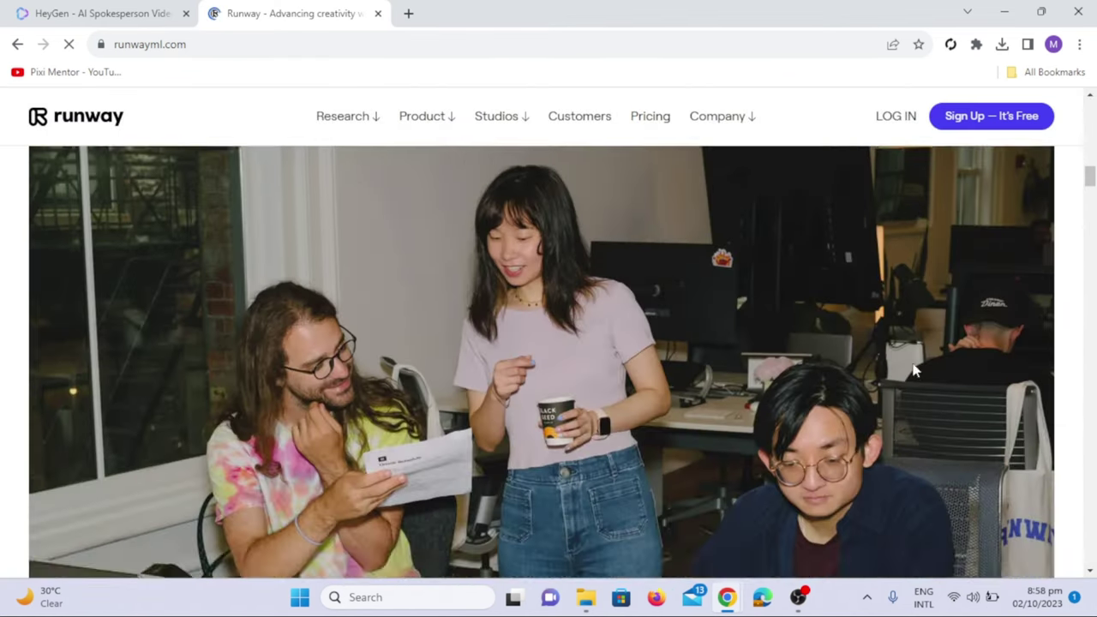
{"action": "scroll", "coordinate": [914, 370], "scroll_direction": "down", "scroll_amount": 3}
{"action": "scroll", "coordinate": [914, 370], "scroll_direction": "down", "scroll_amount": 1}
{"action": "scroll", "coordinate": [912, 370], "scroll_direction": "down", "scroll_amount": 3}
{"action": "scroll", "coordinate": [913, 370], "scroll_direction": "down", "scroll_amount": 3}
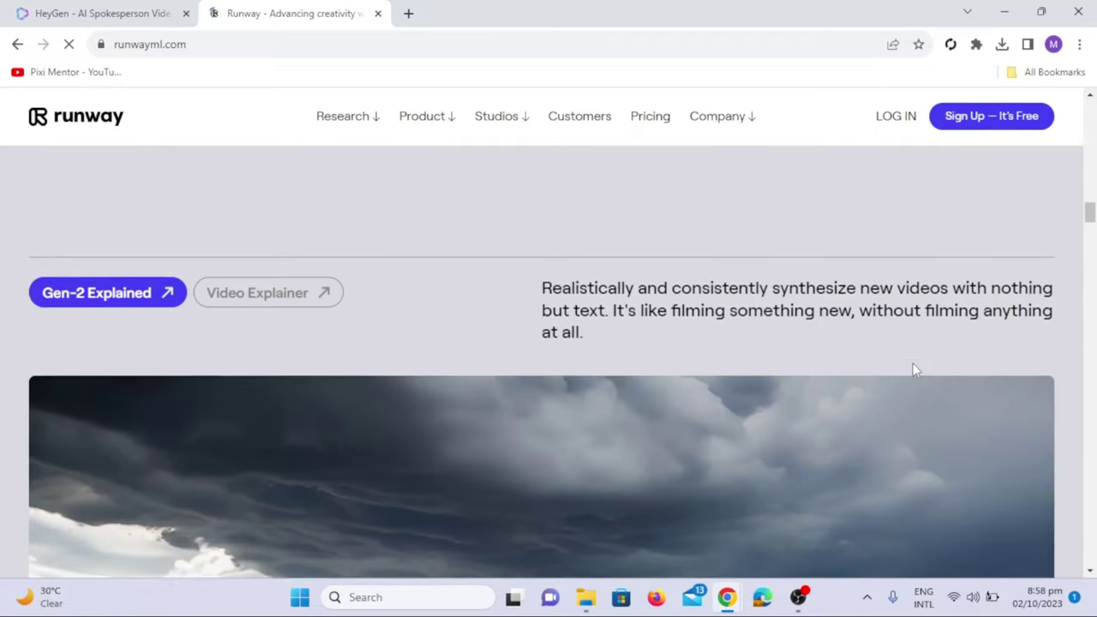
{"action": "scroll", "coordinate": [913, 370], "scroll_direction": "down", "scroll_amount": 1}
{"action": "scroll", "coordinate": [912, 370], "scroll_direction": "down", "scroll_amount": 2}
{"action": "scroll", "coordinate": [913, 370], "scroll_direction": "down", "scroll_amount": 1}
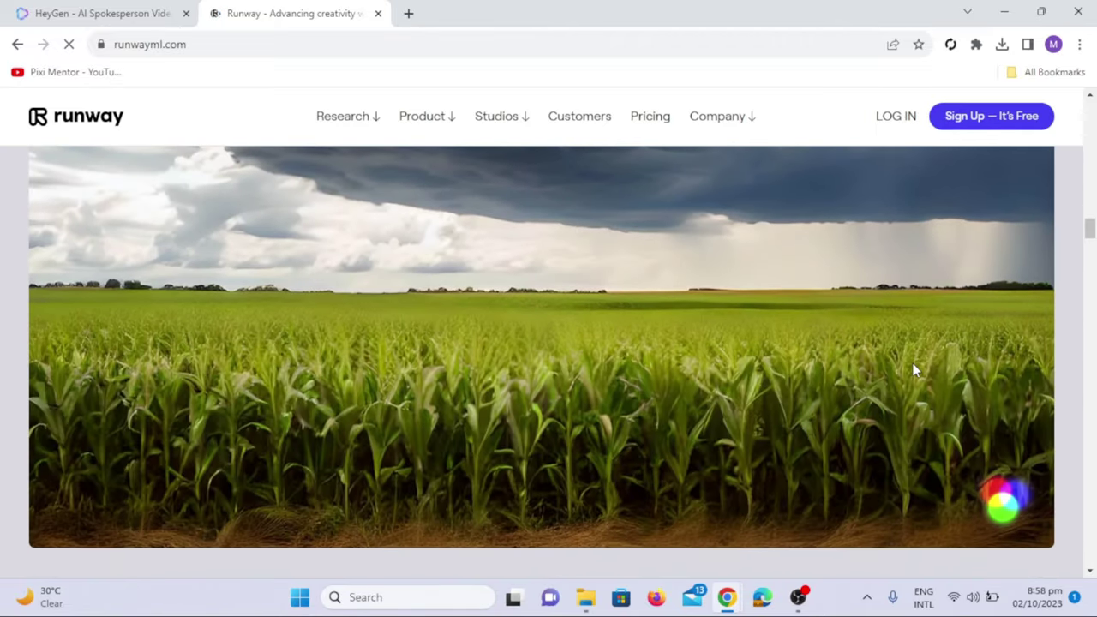
{"action": "scroll", "coordinate": [913, 370], "scroll_direction": "up", "scroll_amount": 3}
{"action": "scroll", "coordinate": [913, 370], "scroll_direction": "up", "scroll_amount": 3}
{"action": "scroll", "coordinate": [912, 370], "scroll_direction": "up", "scroll_amount": 3}
{"action": "scroll", "coordinate": [913, 370], "scroll_direction": "up", "scroll_amount": 3}
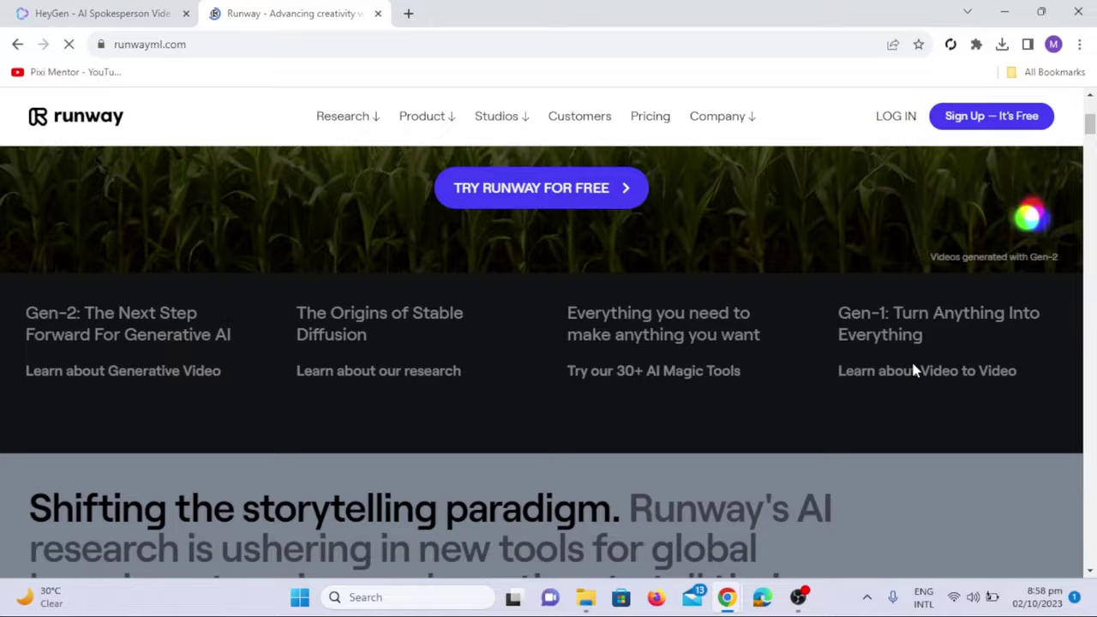
{"action": "scroll", "coordinate": [912, 370], "scroll_direction": "up", "scroll_amount": 3}
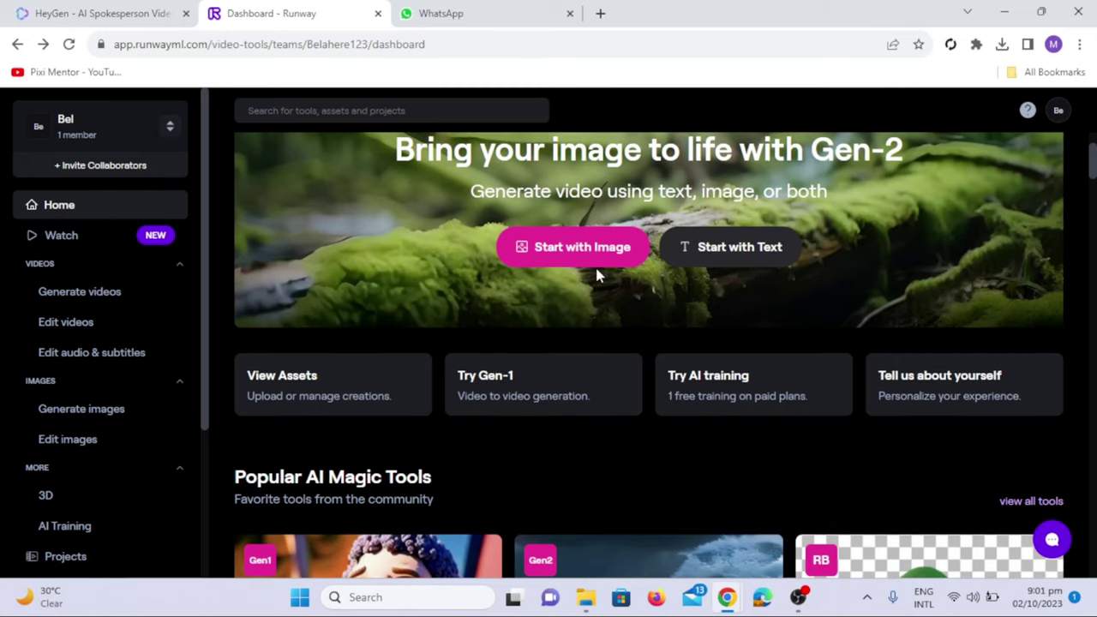
Start a Runway Gen-2 video from an image, using image-only input
{"action": "left_click", "coordinate": [590, 261]}
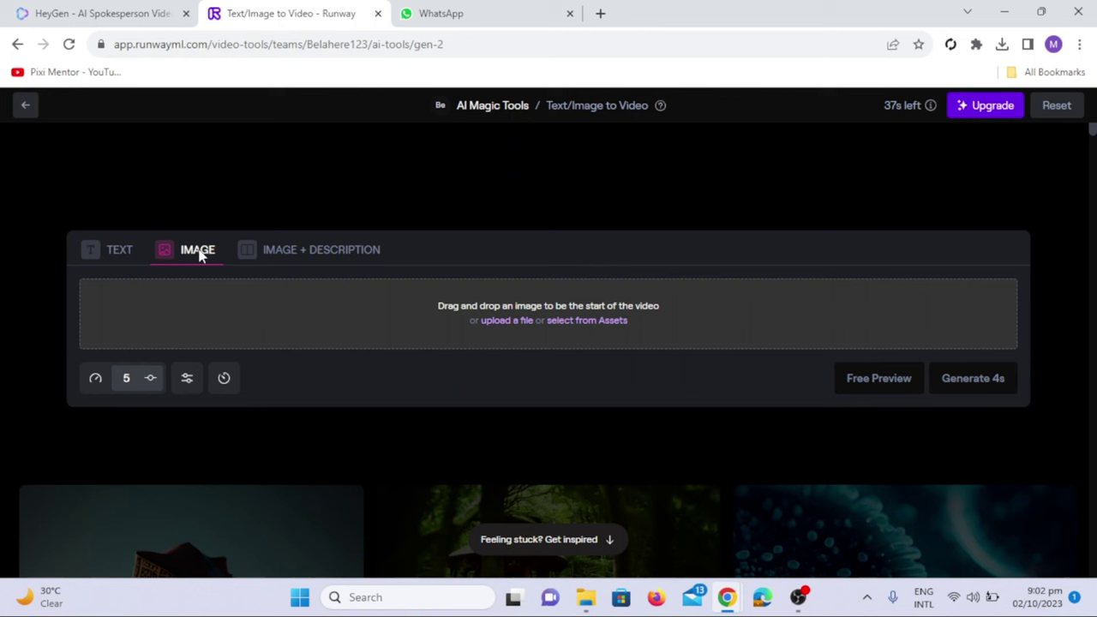
{"action": "left_click", "coordinate": [279, 251]}
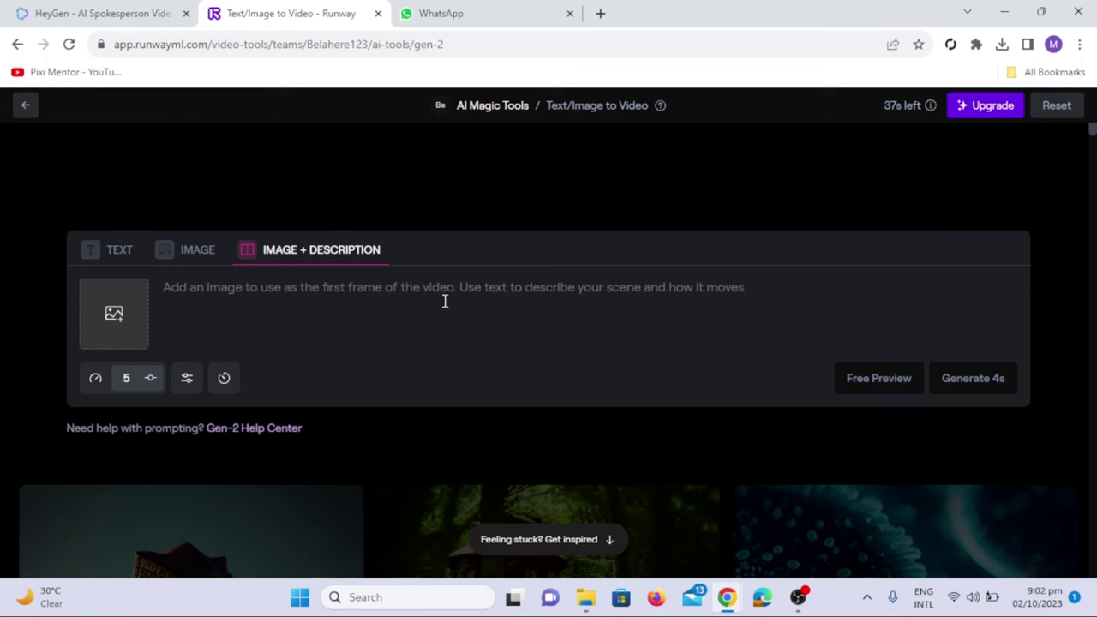
{"action": "left_click", "coordinate": [183, 249]}
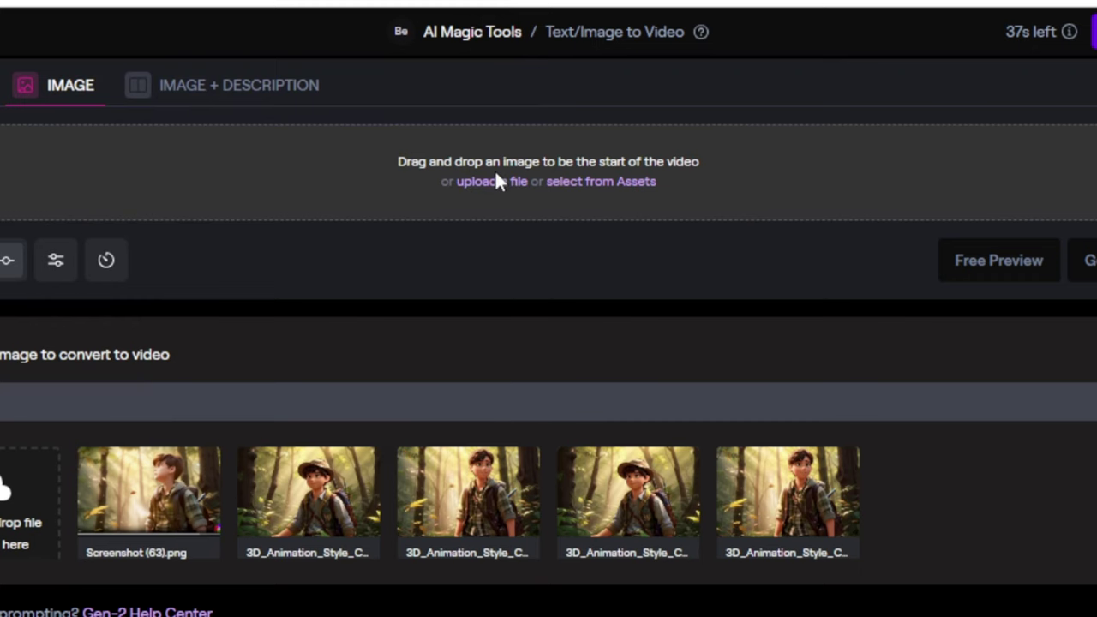
Load the DreamShaper watercolour campfire elf JPG as the starting frame and generate a 4-second video
{"action": "left_click", "coordinate": [508, 319]}
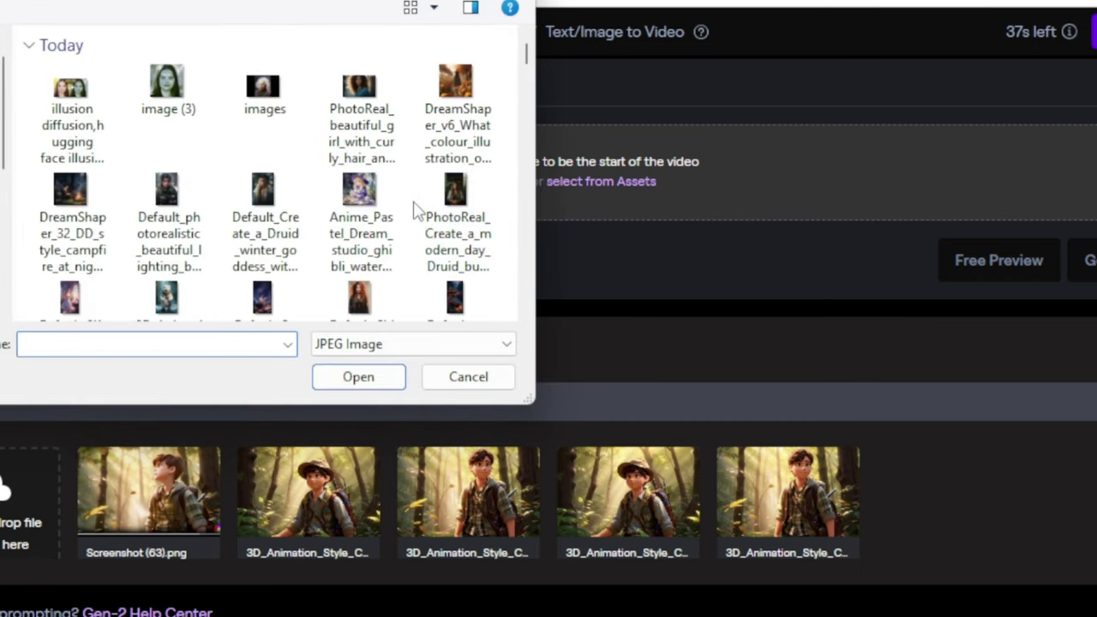
{"action": "left_click", "coordinate": [103, 187]}
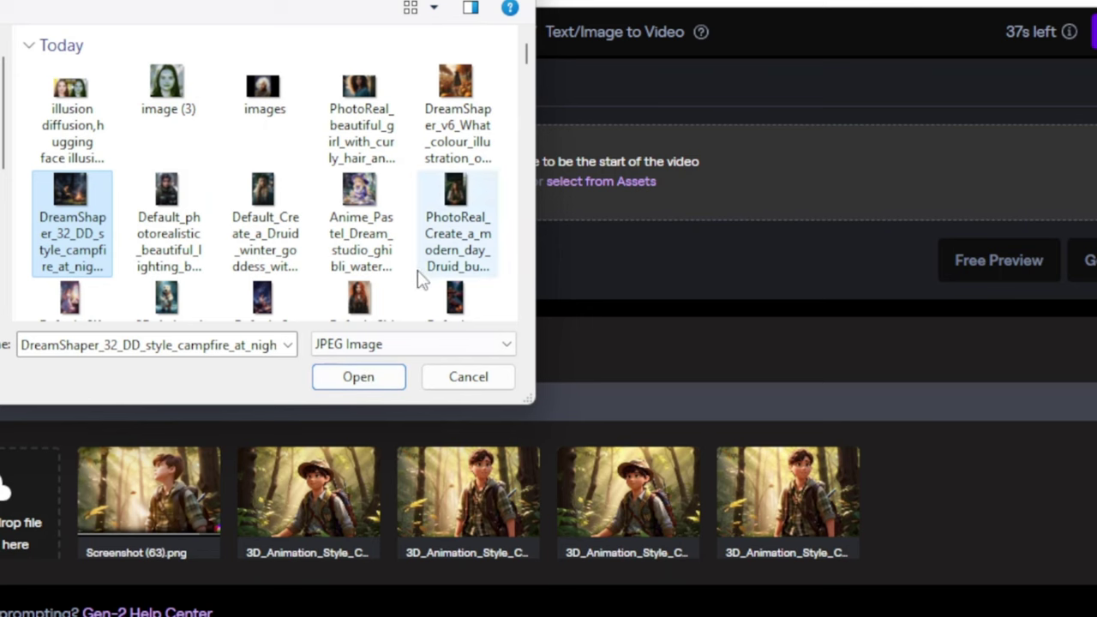
{"action": "scroll", "coordinate": [418, 270], "scroll_direction": "down", "scroll_amount": 1}
{"action": "left_click", "coordinate": [381, 379]}
{"action": "left_click", "coordinate": [982, 282]}
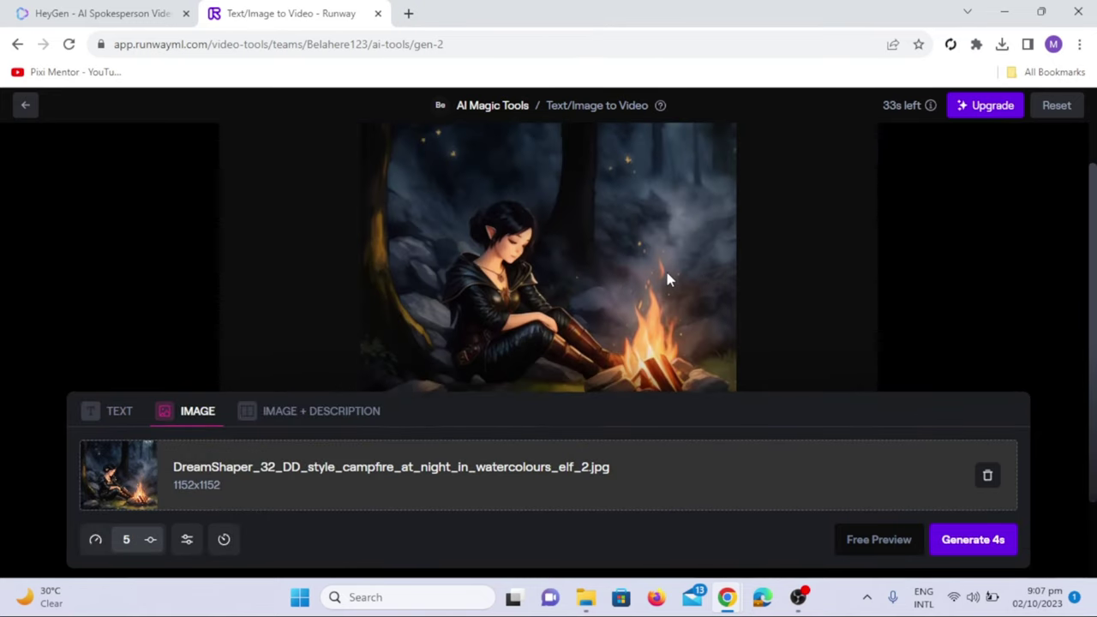
Play back the 4-second campfire elf clip and download it
{"action": "left_click", "coordinate": [380, 354]}
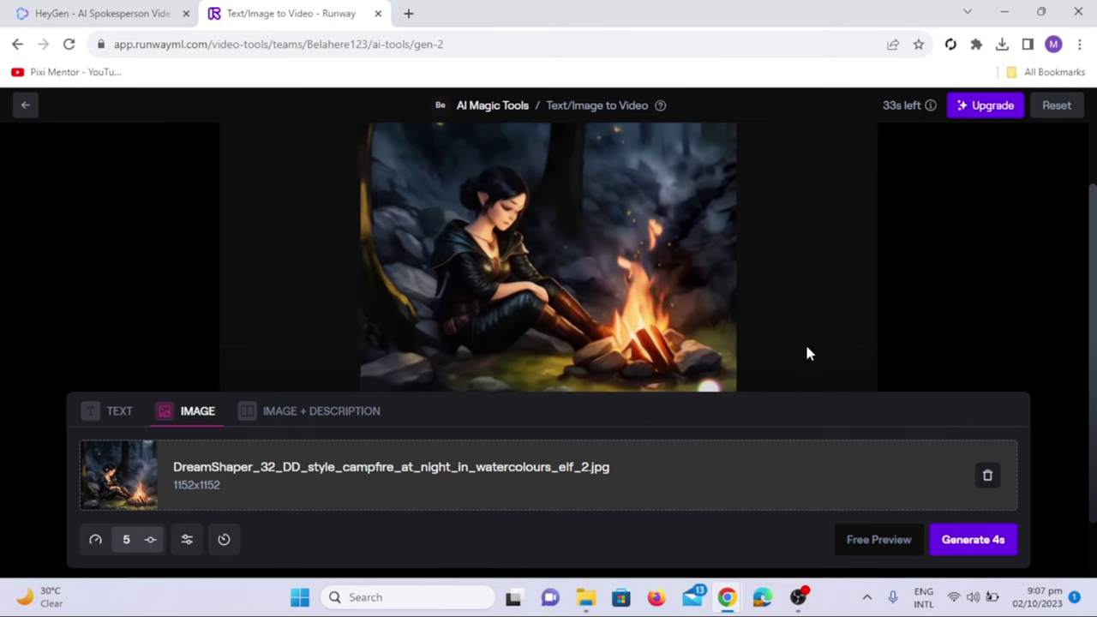
{"action": "scroll", "coordinate": [813, 193], "scroll_direction": "up", "scroll_amount": 2}
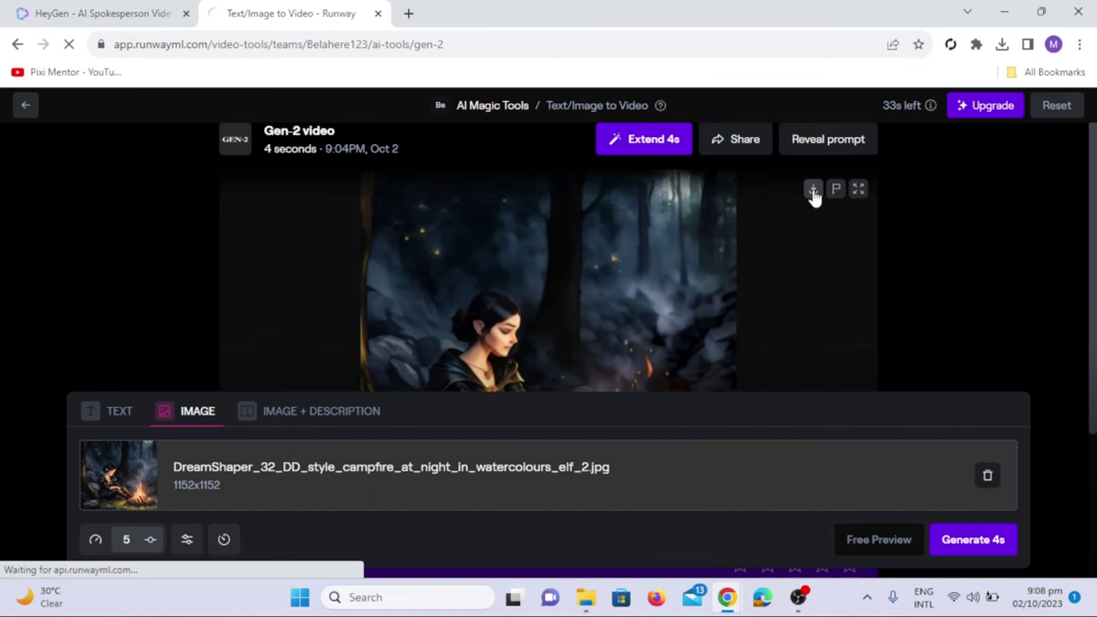
{"action": "left_click", "coordinate": [813, 190]}
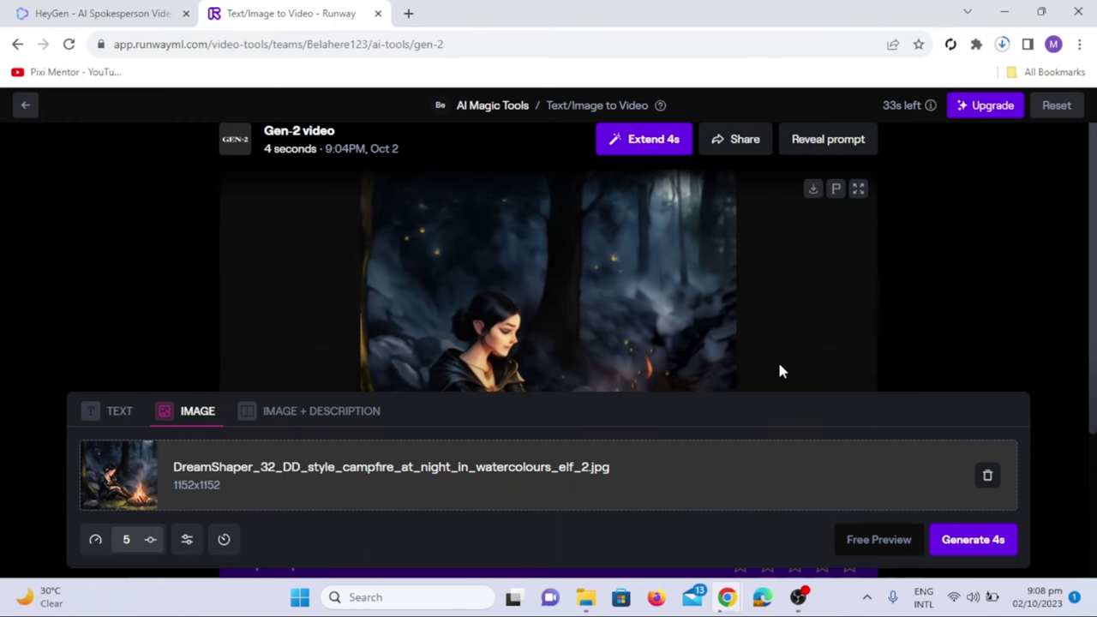
{"action": "scroll", "coordinate": [777, 364], "scroll_direction": "down", "scroll_amount": 1}
{"action": "scroll", "coordinate": [777, 364], "scroll_direction": "up", "scroll_amount": 2}
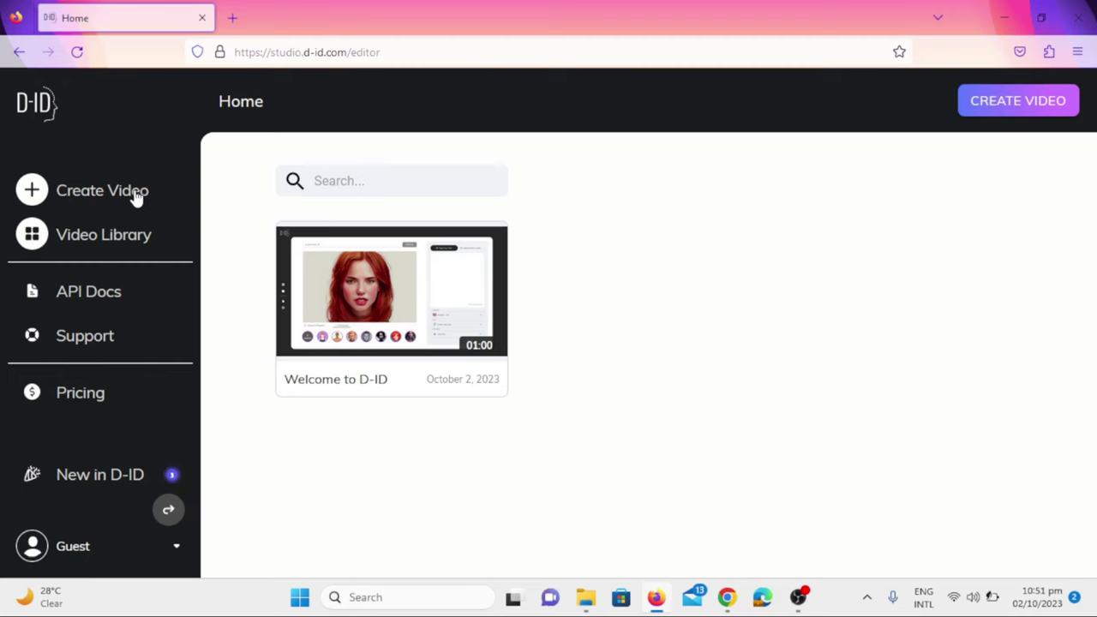
Create a new D-ID Studio video, keeping the language at English (United States)
{"action": "left_click", "coordinate": [135, 197]}
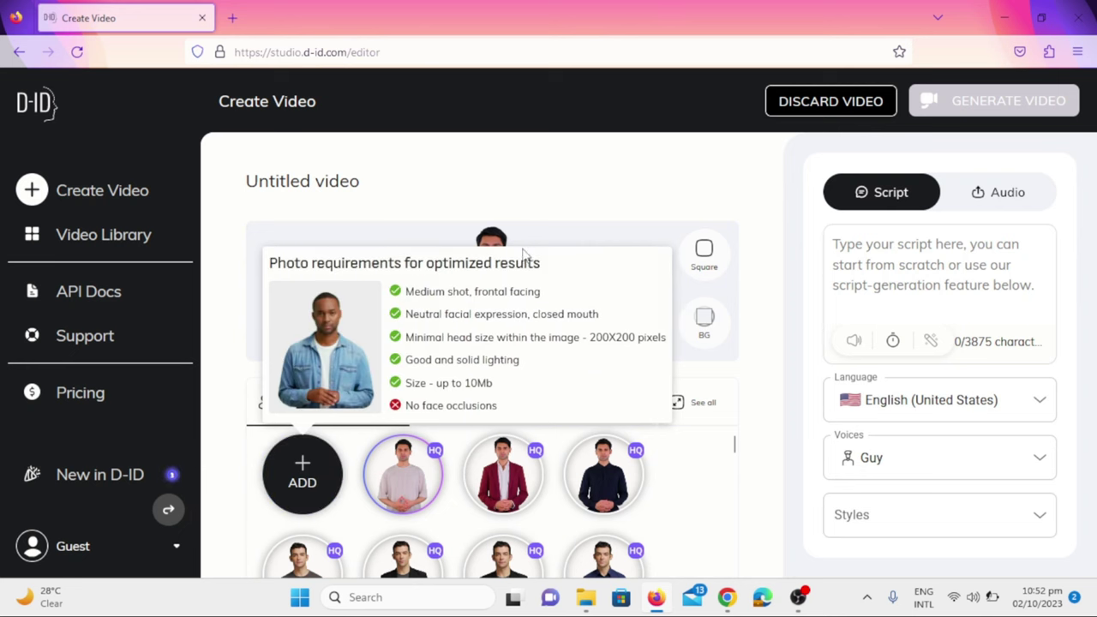
{"action": "left_click", "coordinate": [1030, 397]}
{"action": "left_click", "coordinate": [1039, 401]}
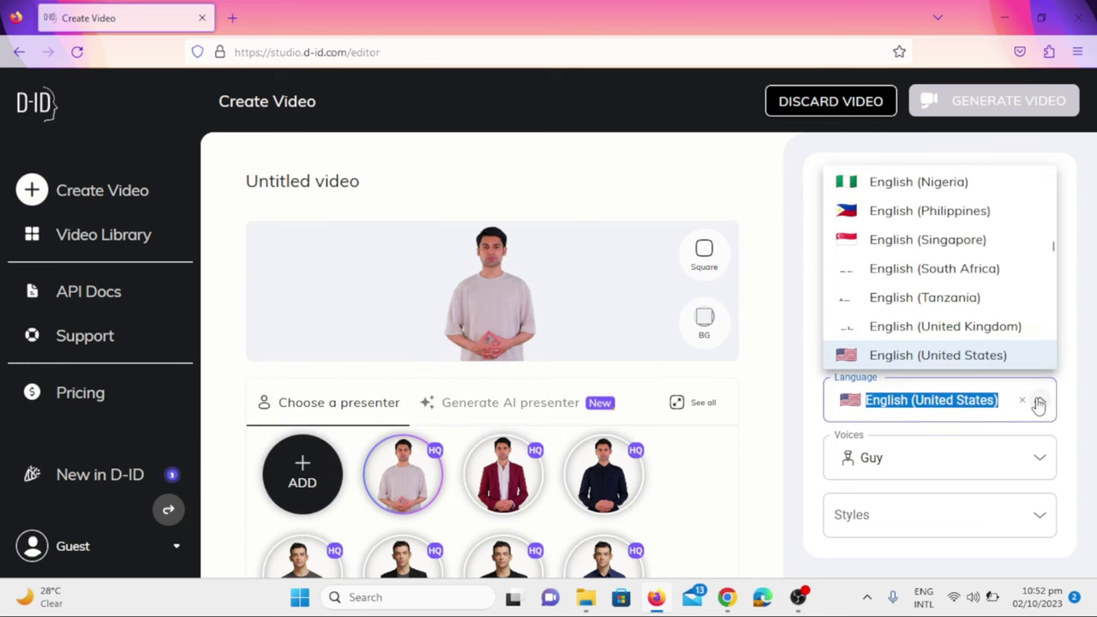
{"action": "left_click", "coordinate": [1040, 402]}
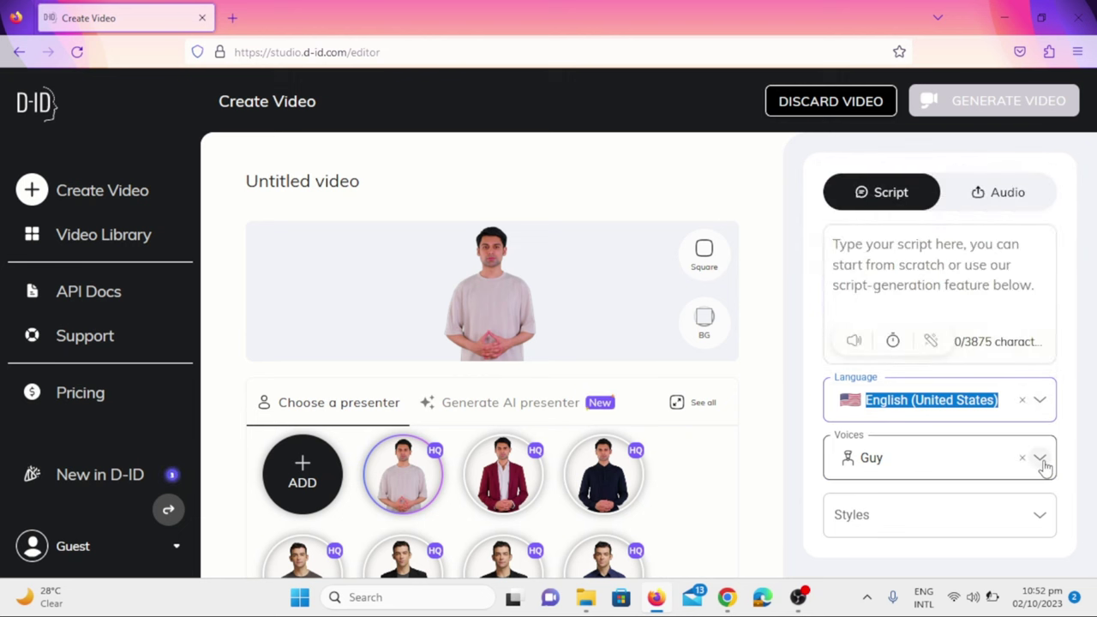
Browse the voice and style lists, keeping the Guy voice and no speaking style
{"action": "left_click", "coordinate": [1042, 461]}
{"action": "scroll", "coordinate": [997, 374], "scroll_direction": "down", "scroll_amount": 2}
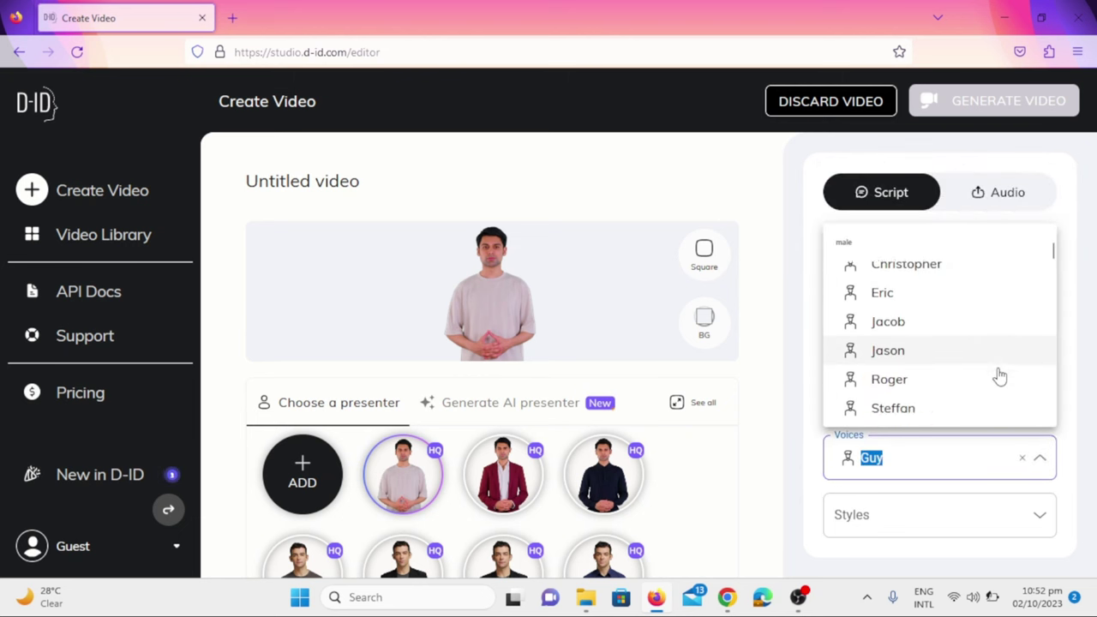
{"action": "scroll", "coordinate": [999, 375], "scroll_direction": "down", "scroll_amount": 3}
{"action": "scroll", "coordinate": [999, 376], "scroll_direction": "down", "scroll_amount": 2}
{"action": "scroll", "coordinate": [999, 375], "scroll_direction": "down", "scroll_amount": 3}
{"action": "scroll", "coordinate": [999, 375], "scroll_direction": "up", "scroll_amount": 5}
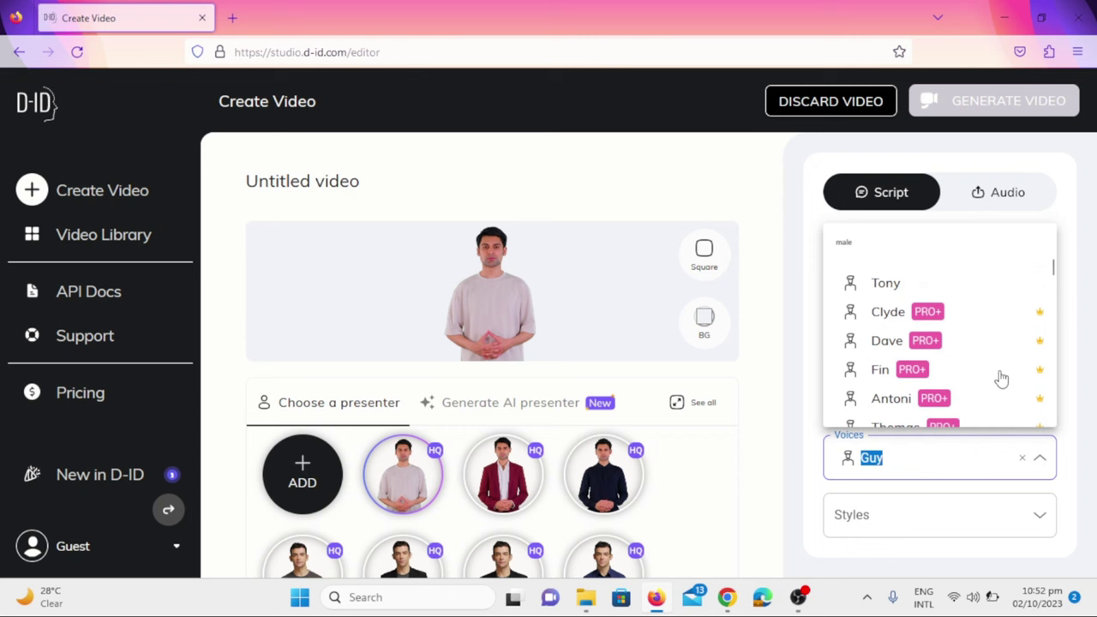
{"action": "scroll", "coordinate": [1001, 379], "scroll_direction": "up", "scroll_amount": 5}
{"action": "left_click", "coordinate": [1066, 478]}
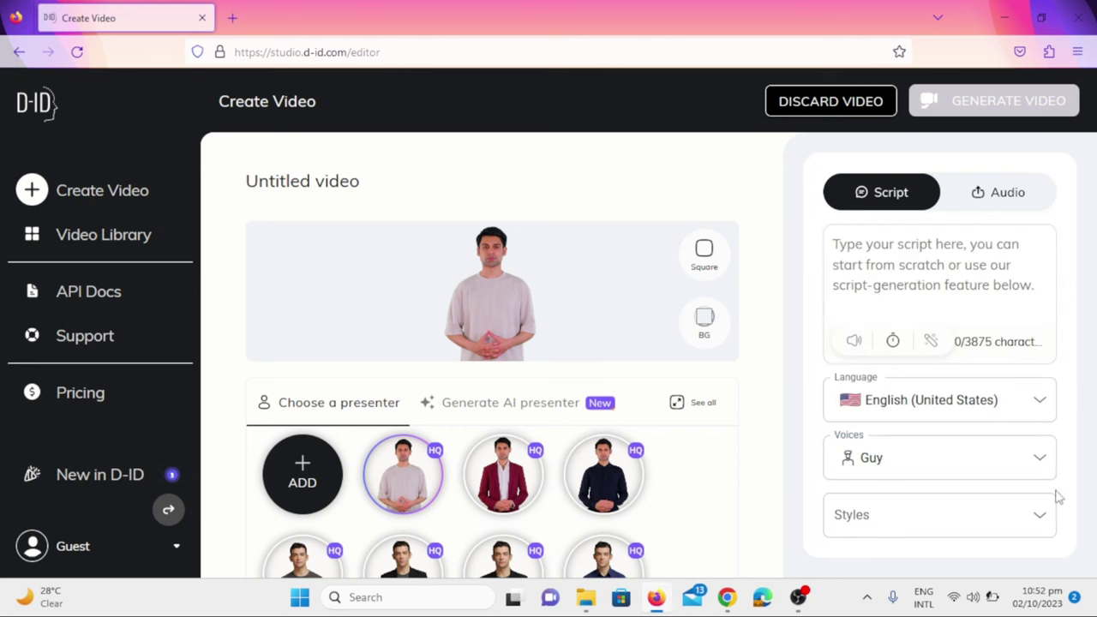
{"action": "left_click", "coordinate": [1040, 529]}
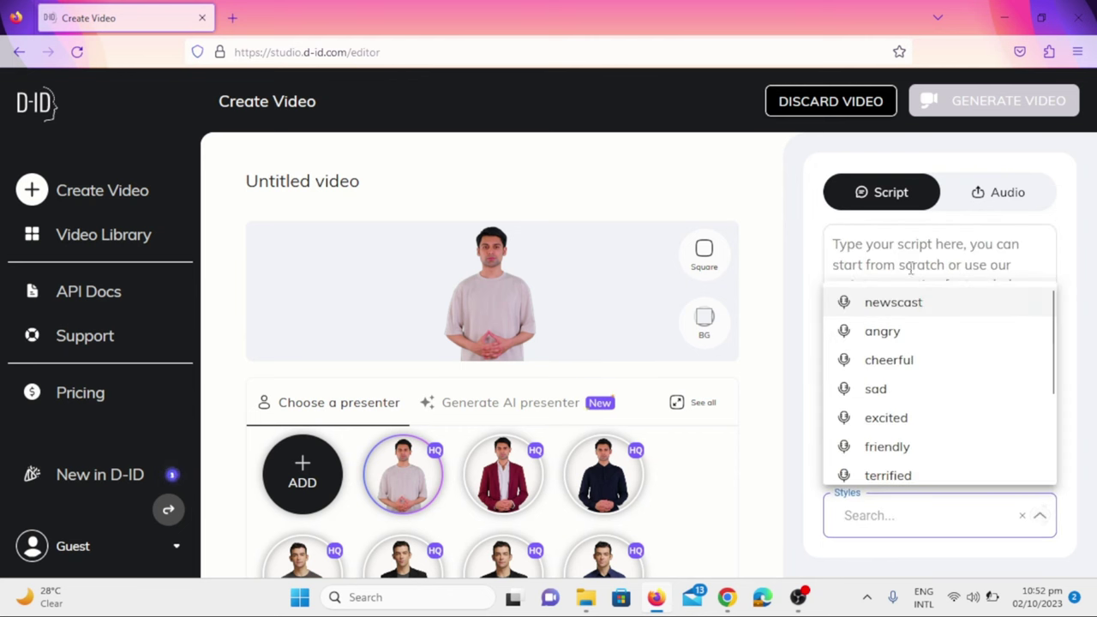
{"action": "left_click", "coordinate": [1088, 492]}
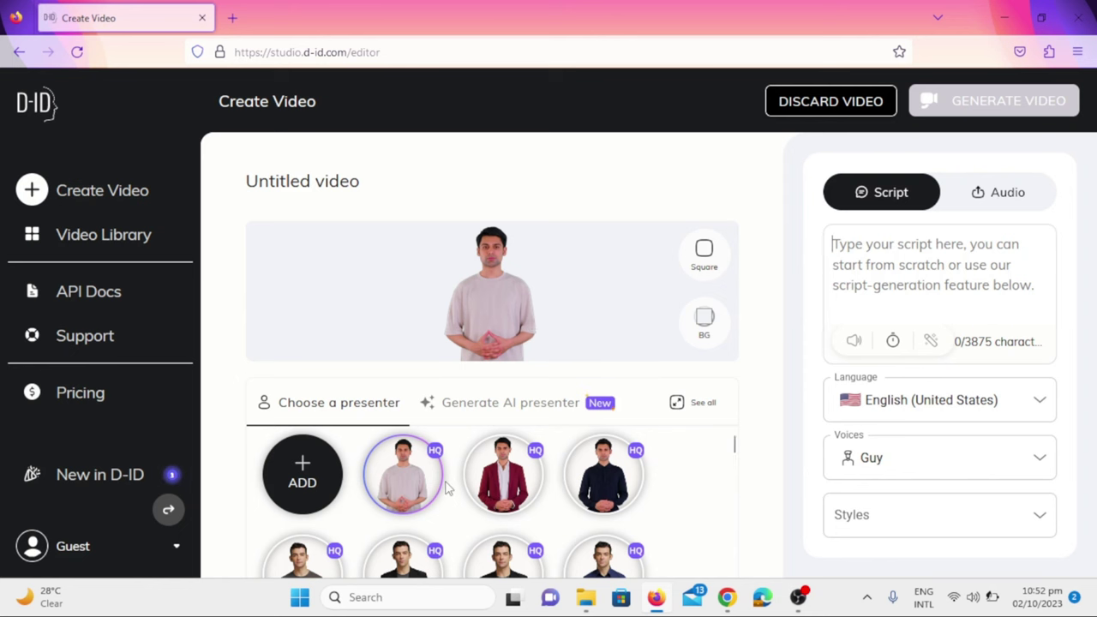
{"action": "scroll", "coordinate": [444, 487], "scroll_direction": "down", "scroll_amount": 2}
{"action": "scroll", "coordinate": [445, 487], "scroll_direction": "down", "scroll_amount": 2}
{"action": "scroll", "coordinate": [444, 487], "scroll_direction": "down", "scroll_amount": 1}
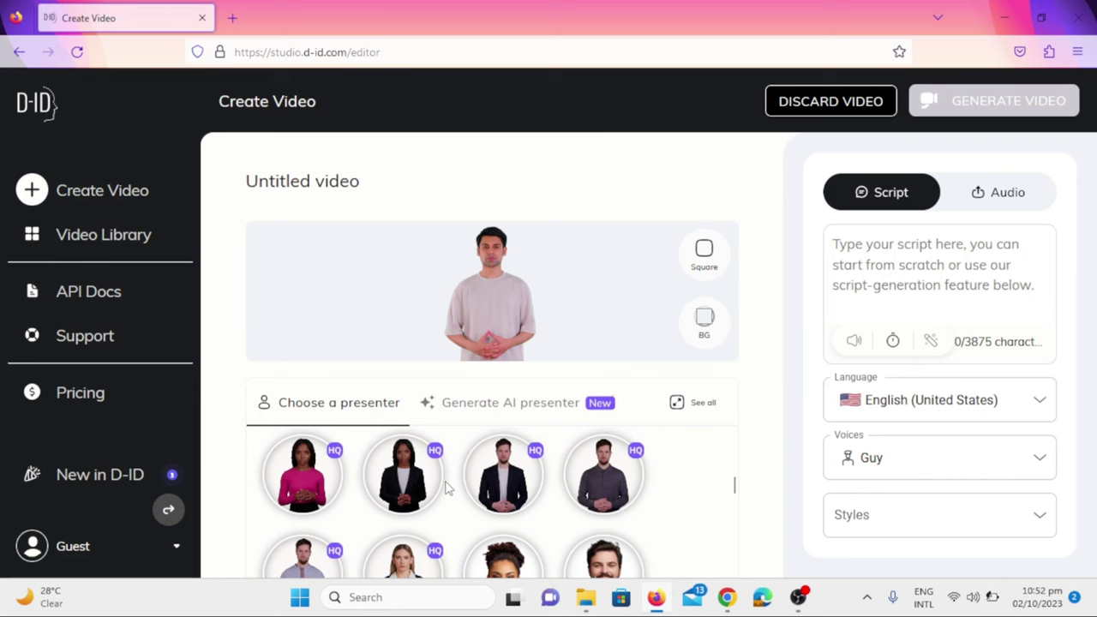
{"action": "scroll", "coordinate": [444, 487], "scroll_direction": "down", "scroll_amount": 1}
{"action": "scroll", "coordinate": [445, 486], "scroll_direction": "down", "scroll_amount": 1}
{"action": "scroll", "coordinate": [445, 487], "scroll_direction": "down", "scroll_amount": 1}
{"action": "scroll", "coordinate": [445, 487], "scroll_direction": "down", "scroll_amount": 1}
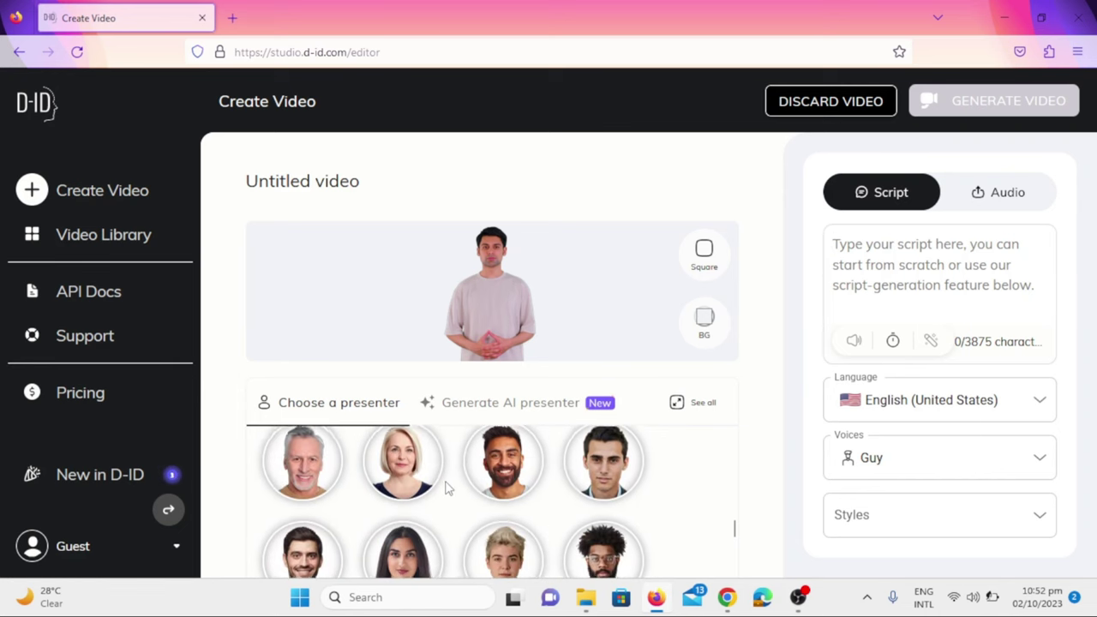
{"action": "scroll", "coordinate": [444, 487], "scroll_direction": "down", "scroll_amount": 1}
{"action": "scroll", "coordinate": [445, 486], "scroll_direction": "down", "scroll_amount": 1}
{"action": "scroll", "coordinate": [444, 487], "scroll_direction": "down", "scroll_amount": 1}
{"action": "scroll", "coordinate": [444, 487], "scroll_direction": "down", "scroll_amount": 1}
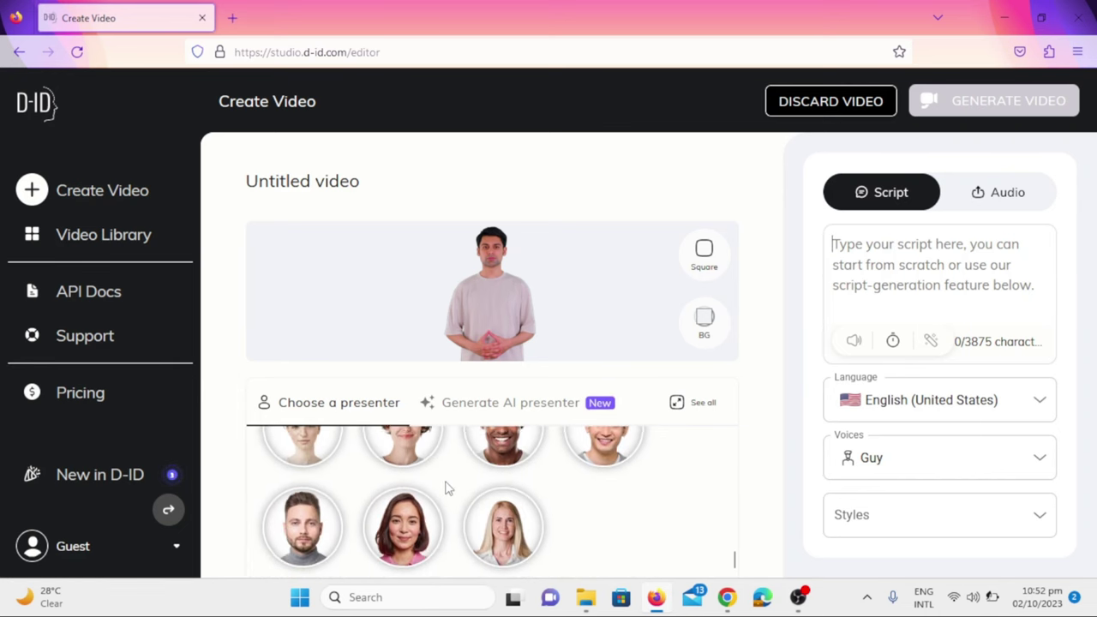
{"action": "scroll", "coordinate": [446, 486], "scroll_direction": "up", "scroll_amount": 10}
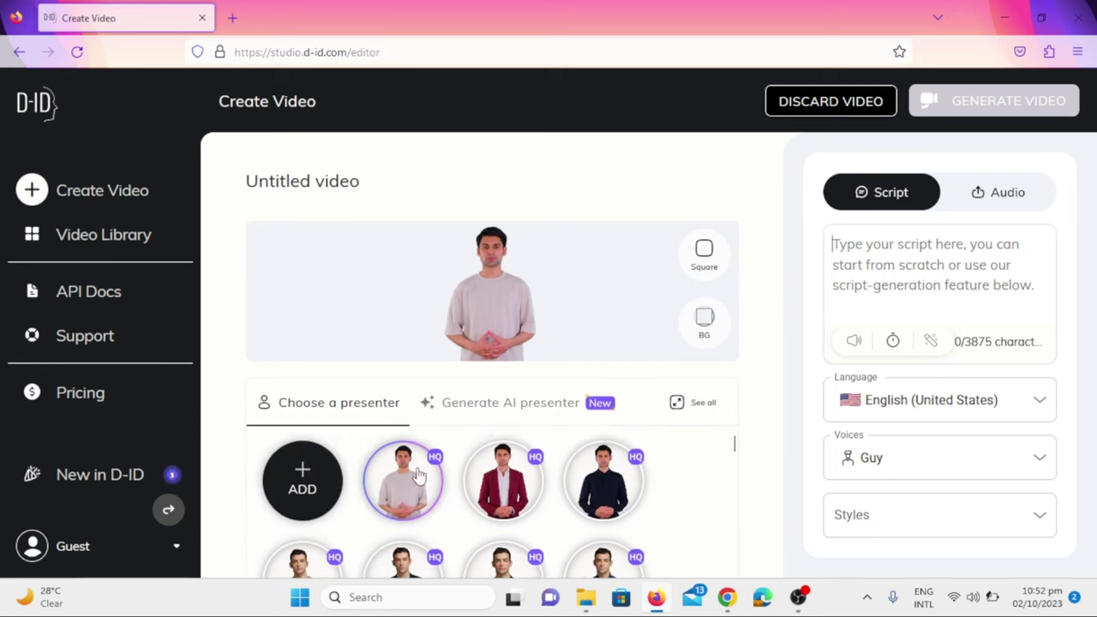